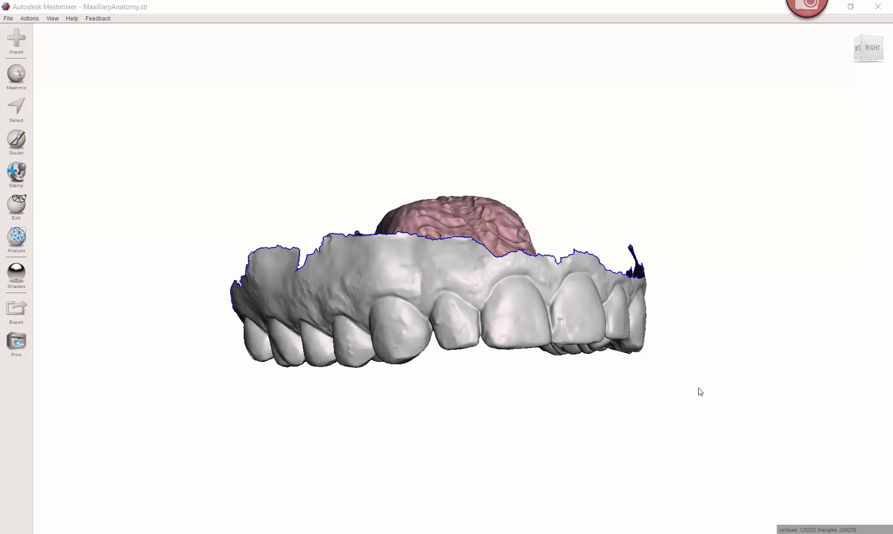
Orbit to a left-front view of the jaw and discard a first trial selection stroke.
mouse_move(700, 391)
right_down()
mouse_move(666, 377)
mouse_move(704, 383)
right_up()
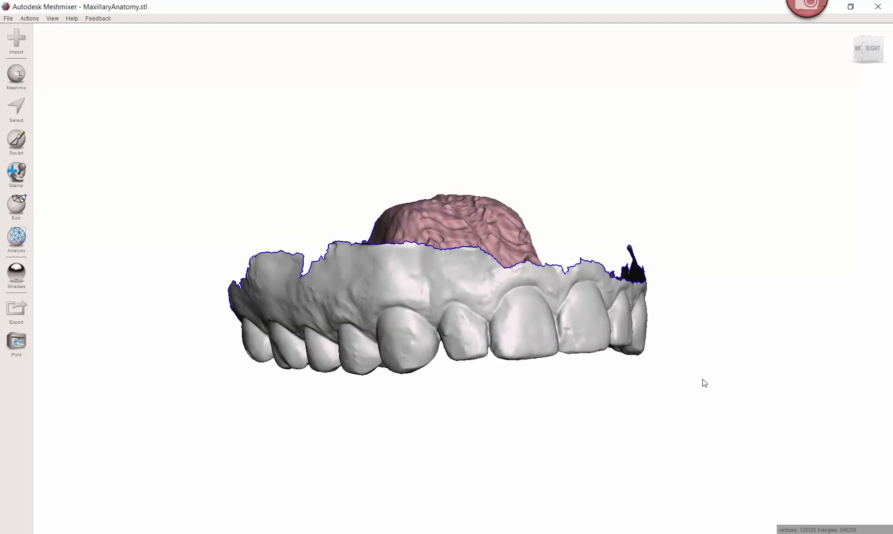
right_drag(596, 421, 555, 348)
scroll(556, 358, up, 5)
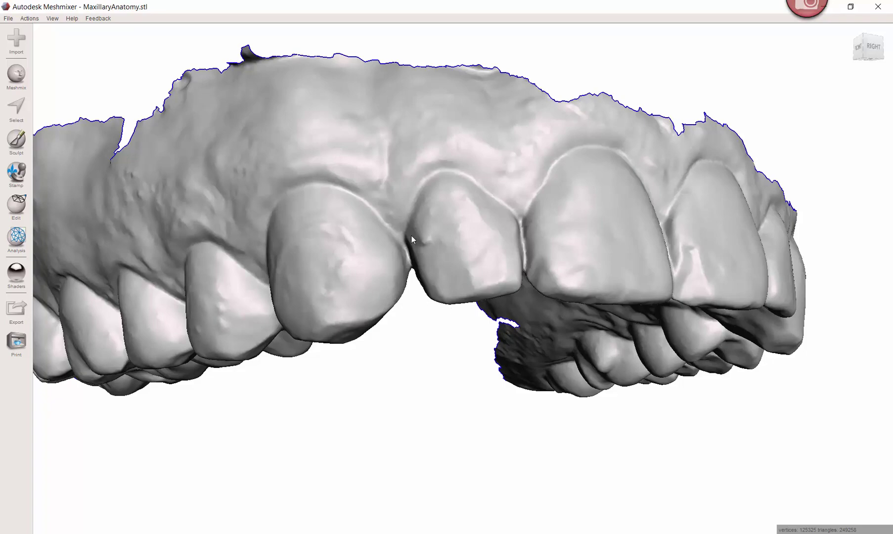
right_drag(411, 235, 396, 279)
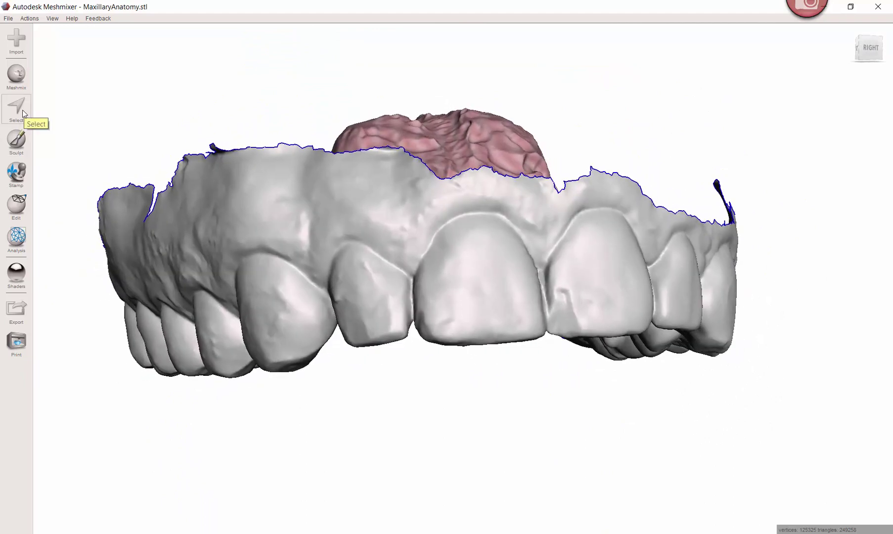
right_drag(313, 282, 353, 285)
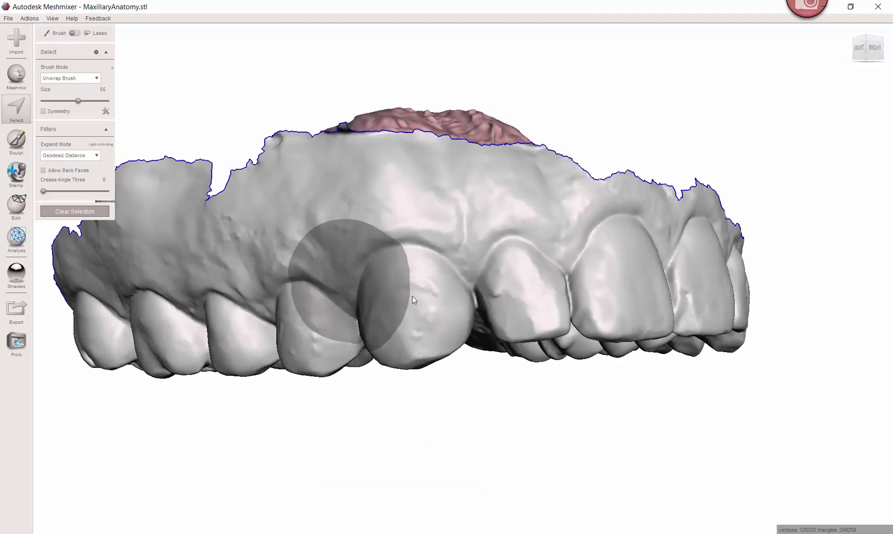
right_drag(502, 289, 486, 282)
mouse_move(486, 282)
mouse_down()
mouse_move(357, 256)
mouse_move(250, 256)
mouse_move(260, 246)
mouse_up()
key(Escape)
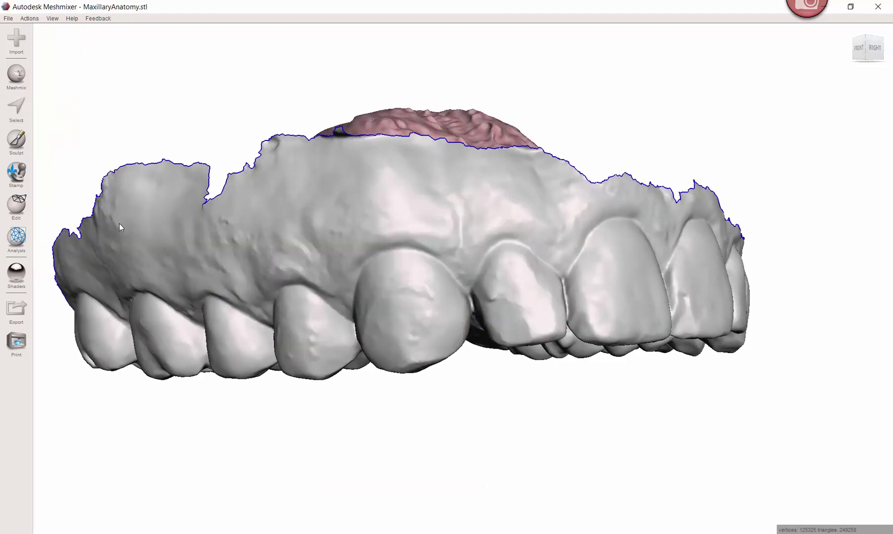
Brush-select the lateral incisor crown with the Select brush at size 30.
key(s)
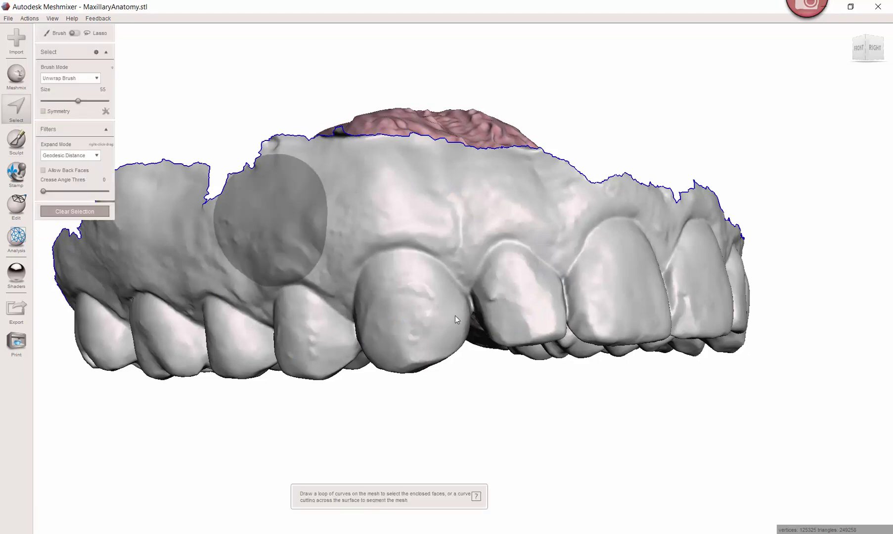
click(64, 100)
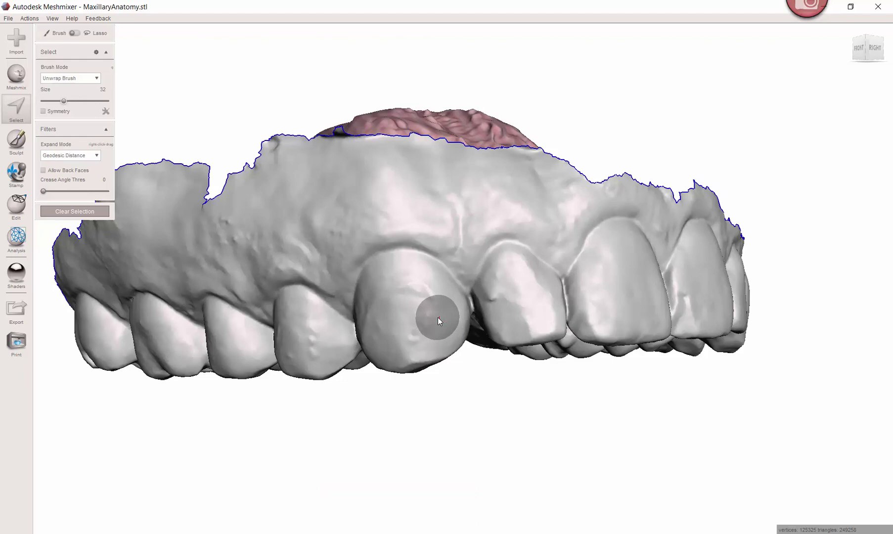
key(bracketright)
key(bracketright)
key(bracketright)
key(bracketright)
key(bracketright)
key(bracketleft)
key(bracketleft)
right_drag(434, 313, 528, 322)
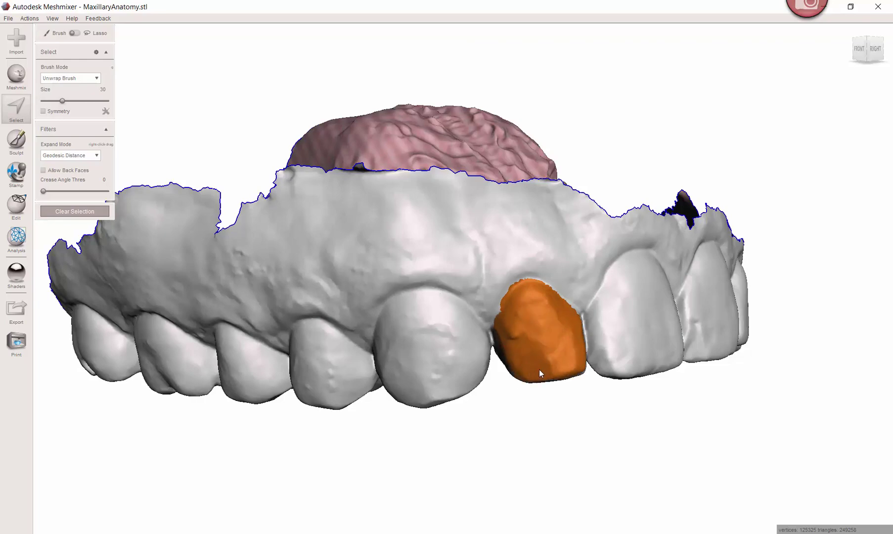
Extend the incisor selection along the tooth's right edge from a front view.
right_drag(539, 369, 421, 212)
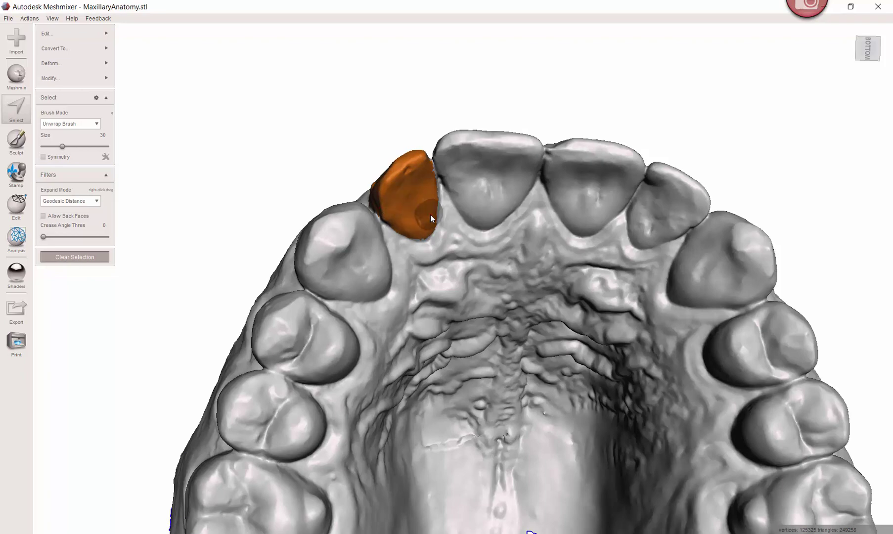
scroll(430, 216, up, 5)
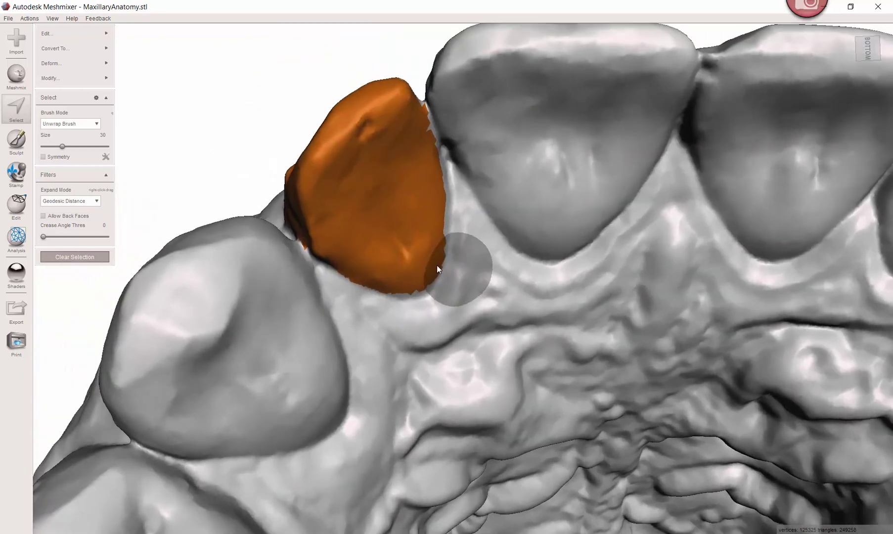
right_drag(436, 265, 392, 268)
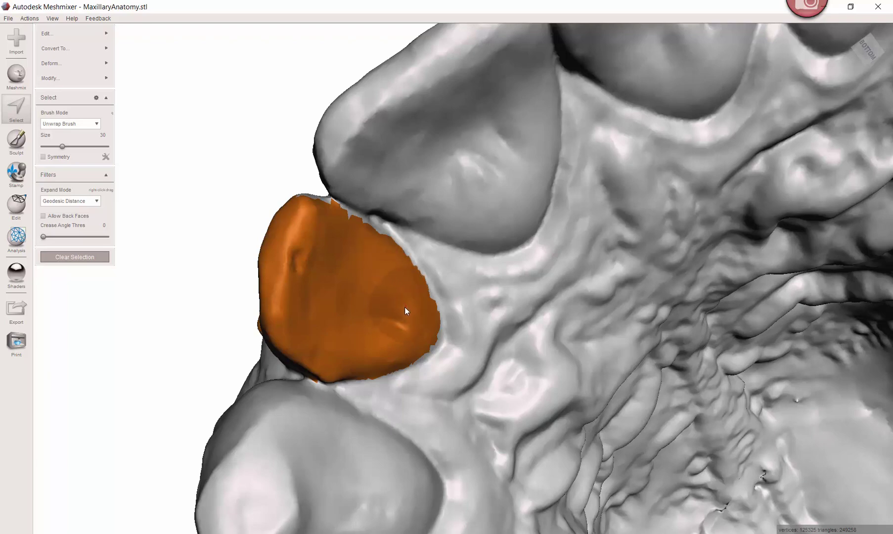
right_drag(405, 308, 446, 334)
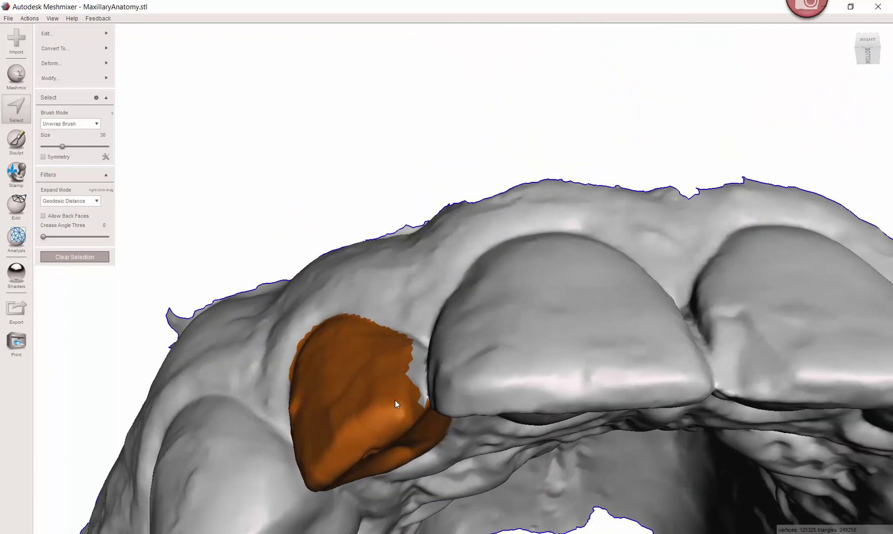
right_drag(401, 383, 428, 418)
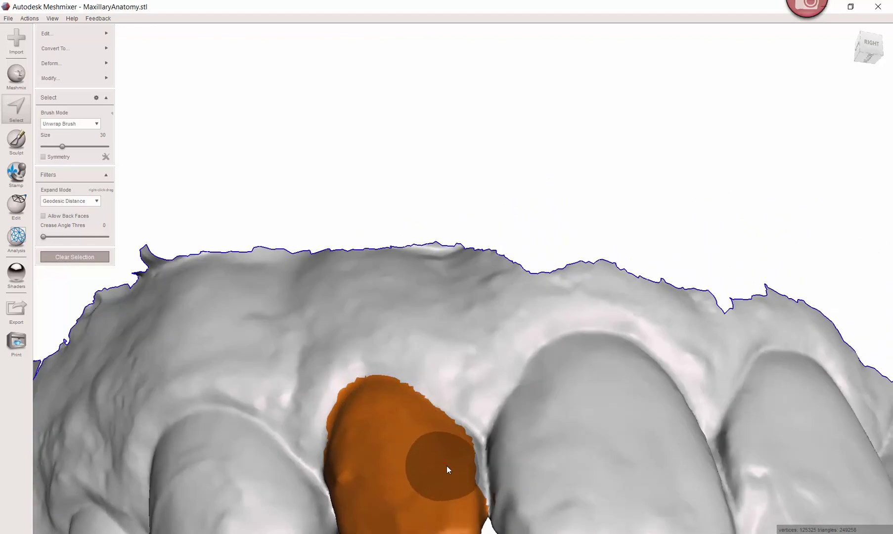
drag(447, 466, 450, 469)
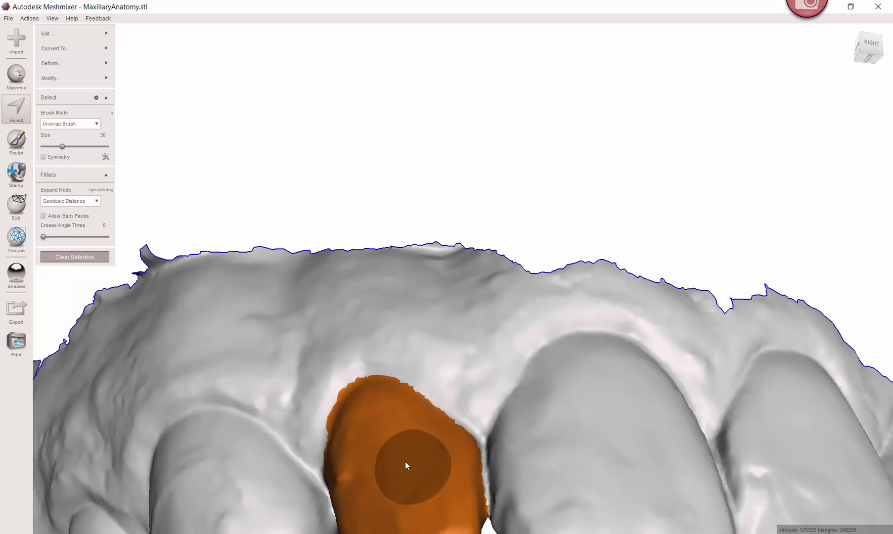
Fill the gaps along the selection's left edge, then zoom in on the tooth.
right_drag(405, 462, 493, 356)
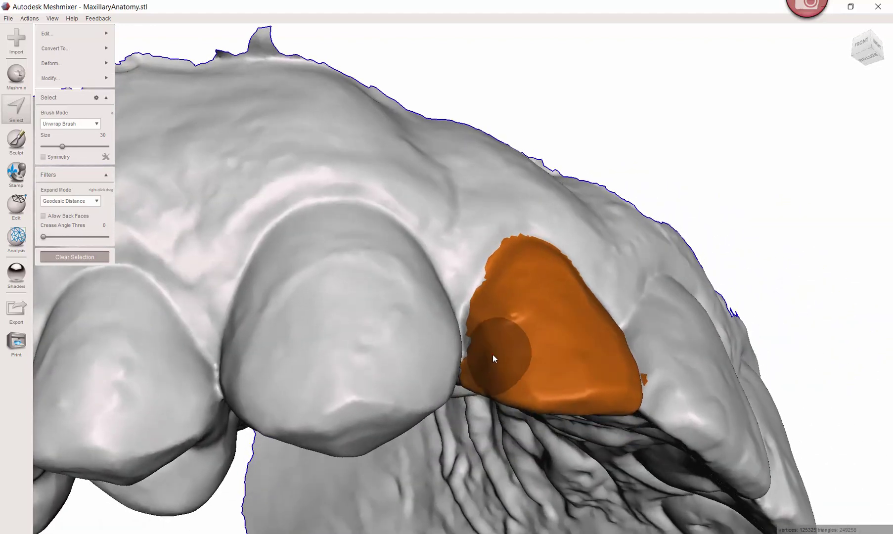
drag(493, 354, 489, 324)
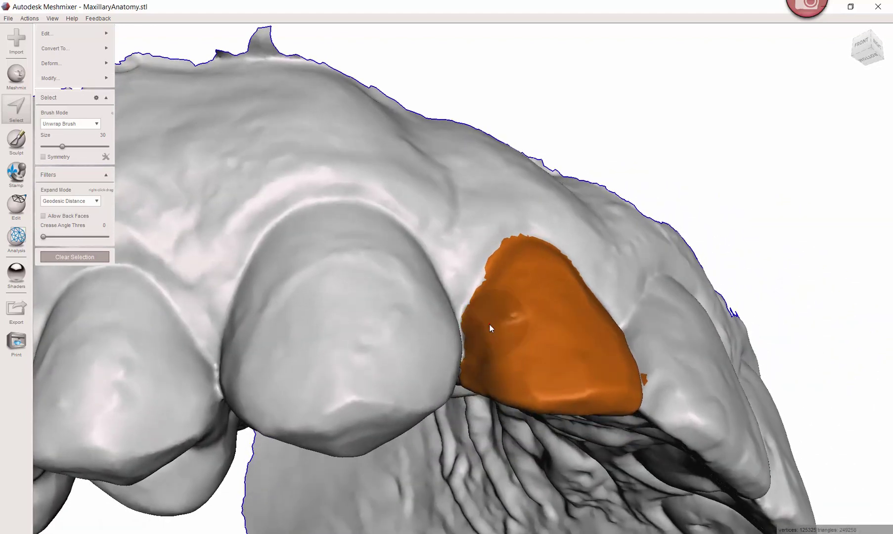
right_drag(506, 290, 470, 390)
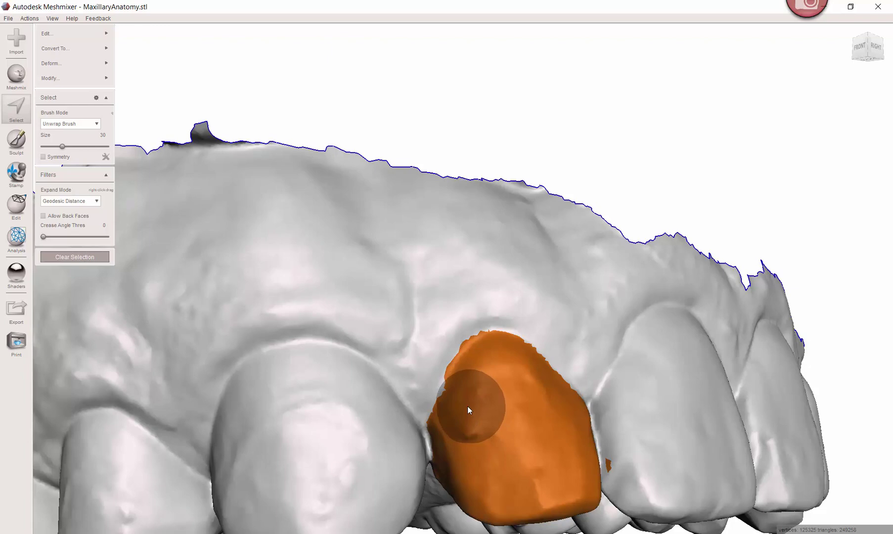
mouse_move(468, 409)
mouse_down()
mouse_move(497, 363)
mouse_move(508, 364)
mouse_move(519, 388)
mouse_up()
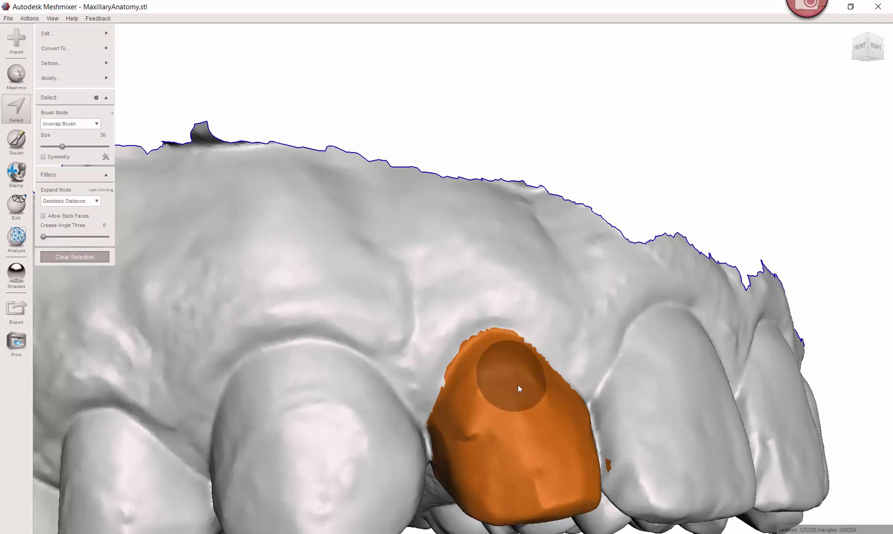
right_drag(517, 384, 506, 352)
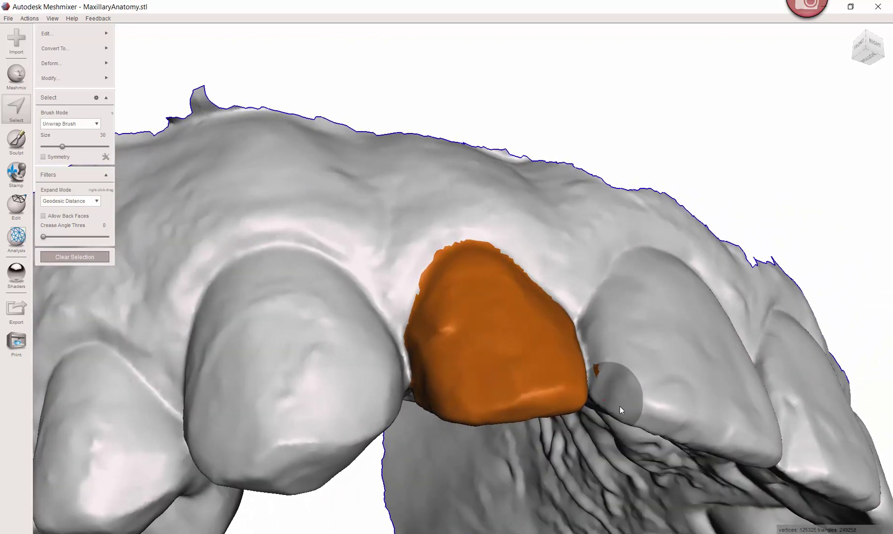
scroll(600, 378, up, 2)
mouse_move(604, 380)
right_down()
mouse_move(651, 424)
mouse_move(670, 460)
mouse_move(544, 306)
right_up()
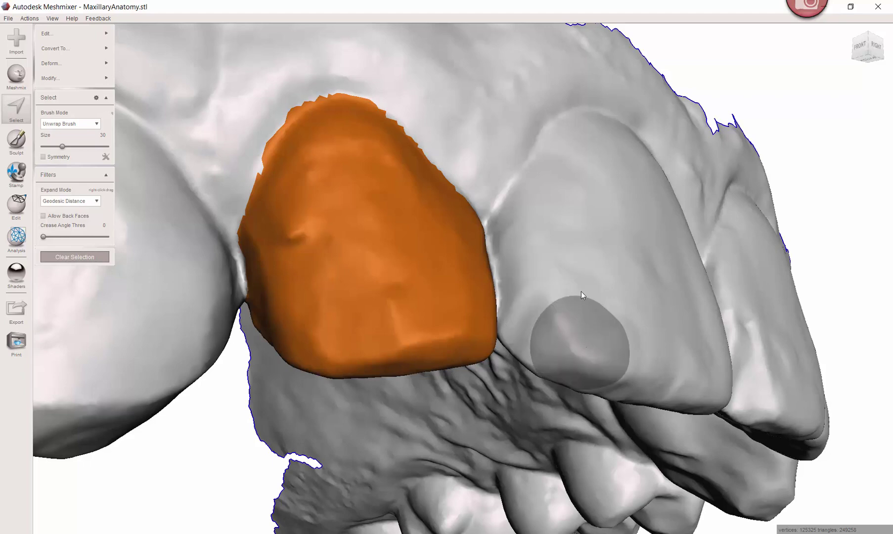
Erase the stray selected patch on the neighbouring central incisor and recheck the gum margin.
click(583, 288)
mouse_move(602, 295)
mouse_down()
mouse_move(612, 235)
mouse_move(623, 267)
mouse_up()
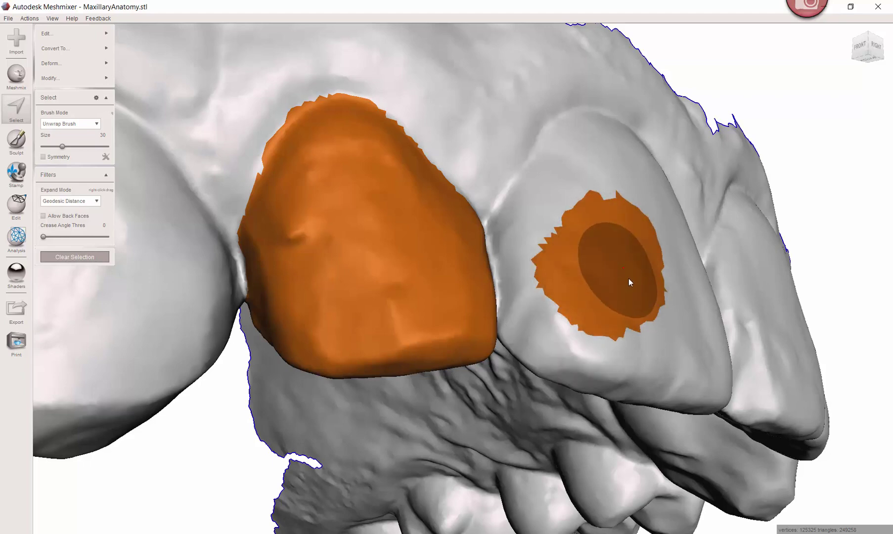
mouse_move(644, 306)
ctrl+mouse_down()
mouse_move(658, 249)
mouse_move(633, 225)
mouse_move(589, 227)
mouse_move(573, 253)
mouse_move(570, 285)
mouse_move(595, 311)
mouse_move(607, 287)
ctrl+mouse_up()
mouse_move(598, 298)
right_down()
mouse_move(640, 279)
mouse_move(624, 257)
mouse_move(503, 198)
mouse_move(549, 222)
mouse_move(587, 305)
mouse_move(506, 306)
mouse_move(524, 305)
mouse_move(510, 295)
mouse_move(506, 325)
mouse_move(400, 305)
mouse_move(380, 285)
right_up()
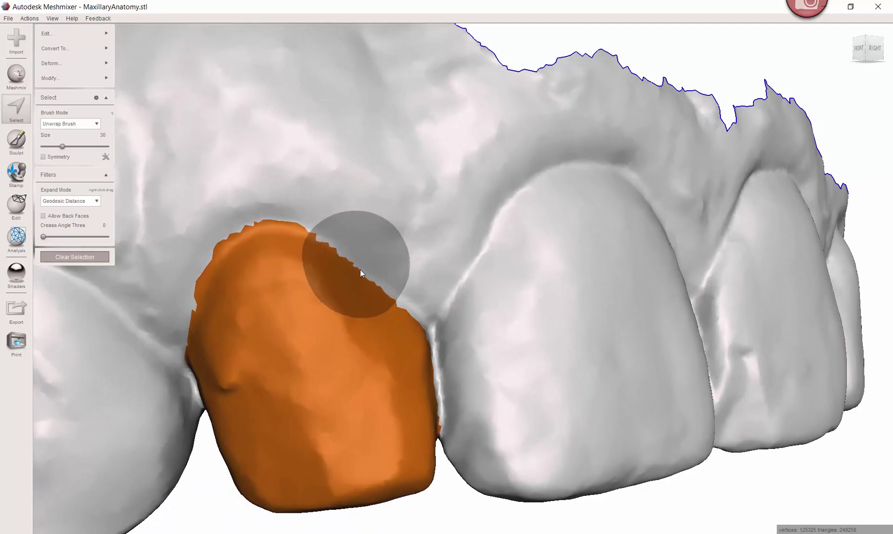
scroll(400, 300, up, 3)
scroll(257, 263, up, 3)
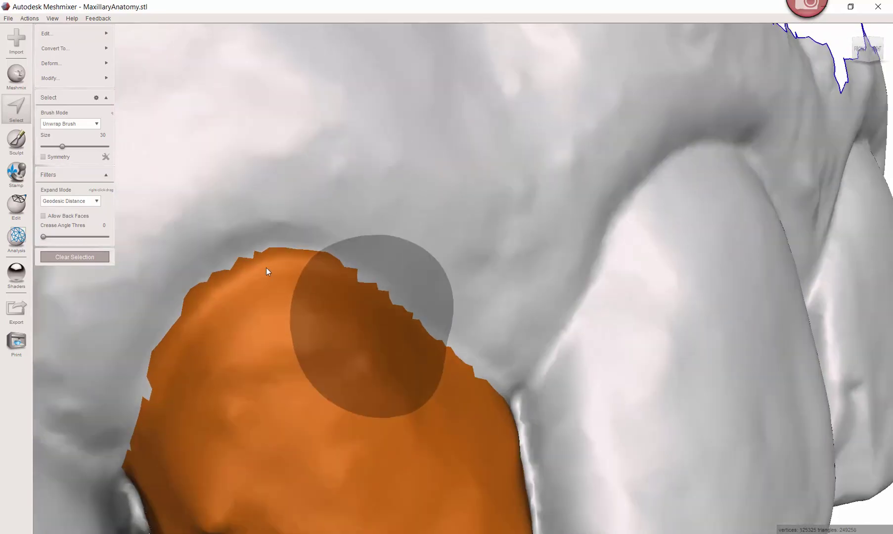
Deselect the leftover fleck above the lateral incisor crown, checking with wireframe toggled.
key(w)
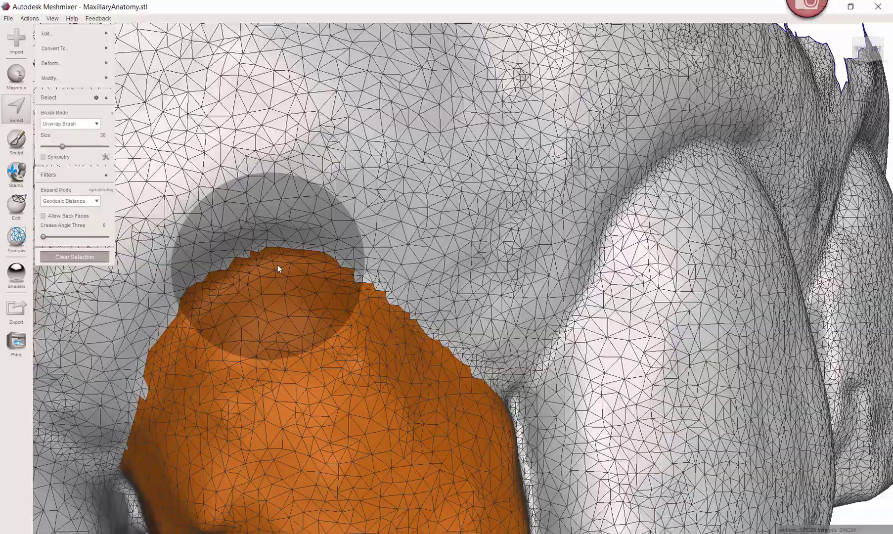
right_drag(278, 265, 406, 322)
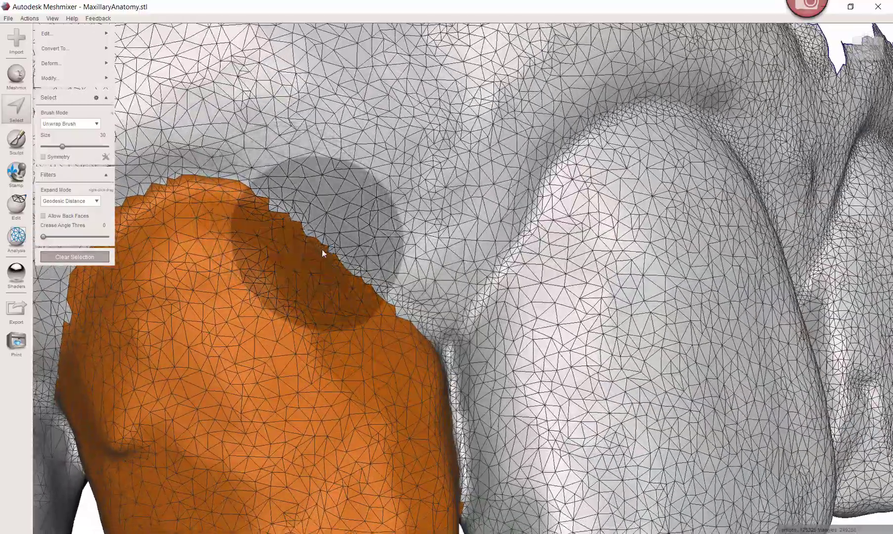
mouse_move(346, 292)
right_down()
mouse_move(361, 266)
mouse_move(413, 339)
mouse_move(357, 166)
mouse_move(299, 135)
mouse_move(349, 229)
mouse_move(588, 226)
mouse_move(534, 242)
mouse_move(543, 231)
right_up()
key(w)
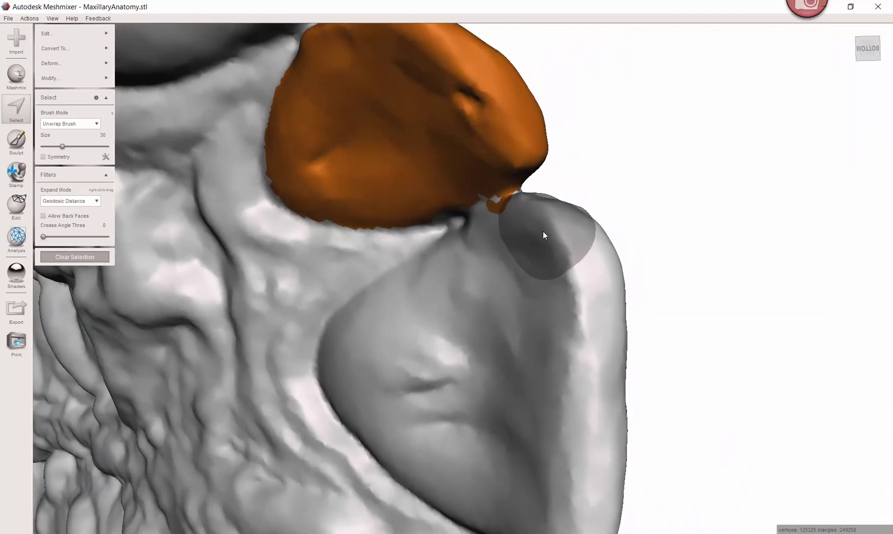
ctrl+click(507, 246)
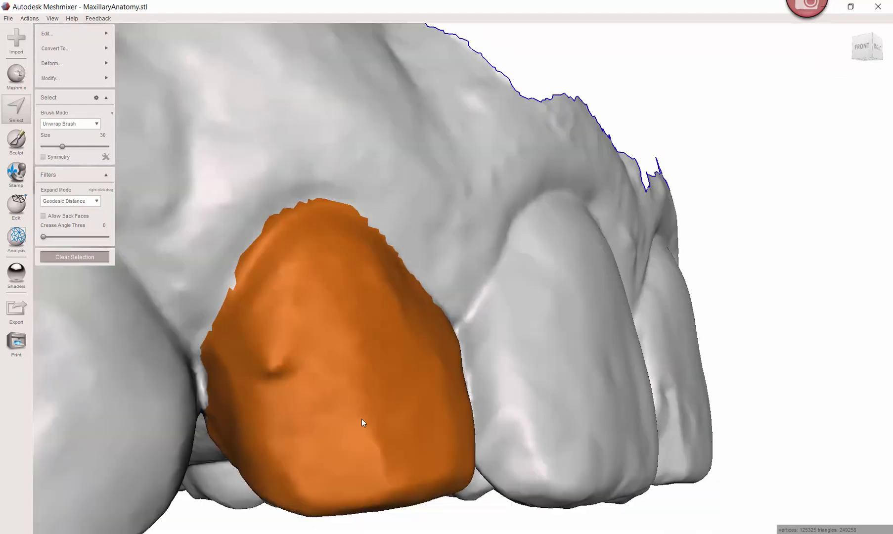
mouse_move(361, 418)
right_down()
mouse_move(401, 313)
mouse_move(398, 325)
mouse_move(341, 307)
right_up()
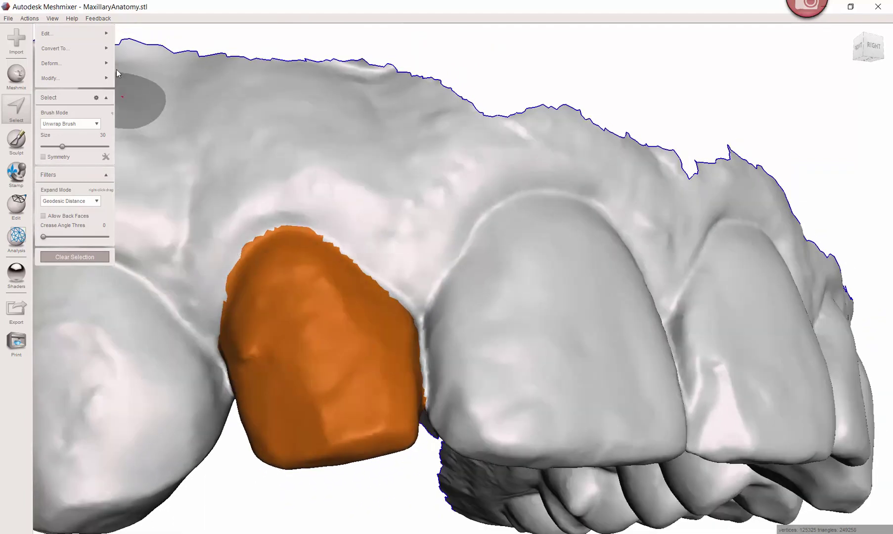
Apply Select > Modify > Smooth Boundary to the crown selection.
mouse_move(96, 33)
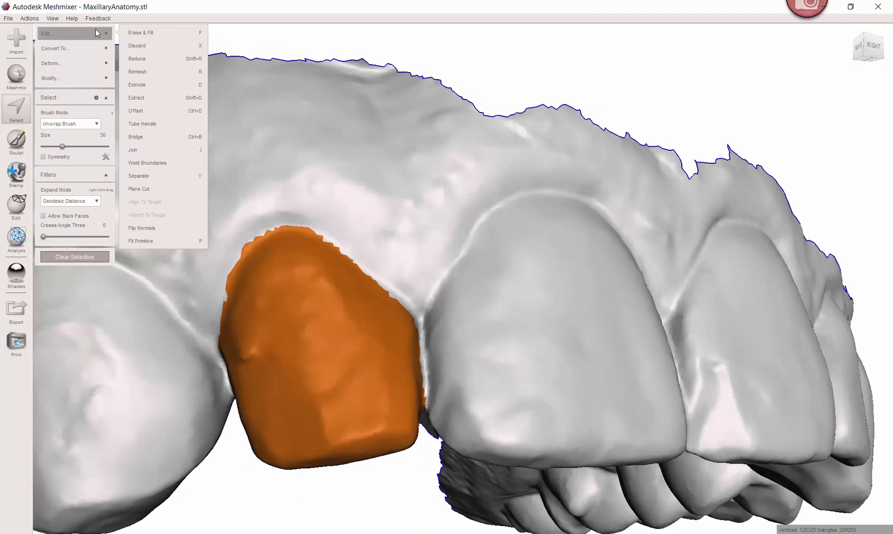
mouse_move(91, 79)
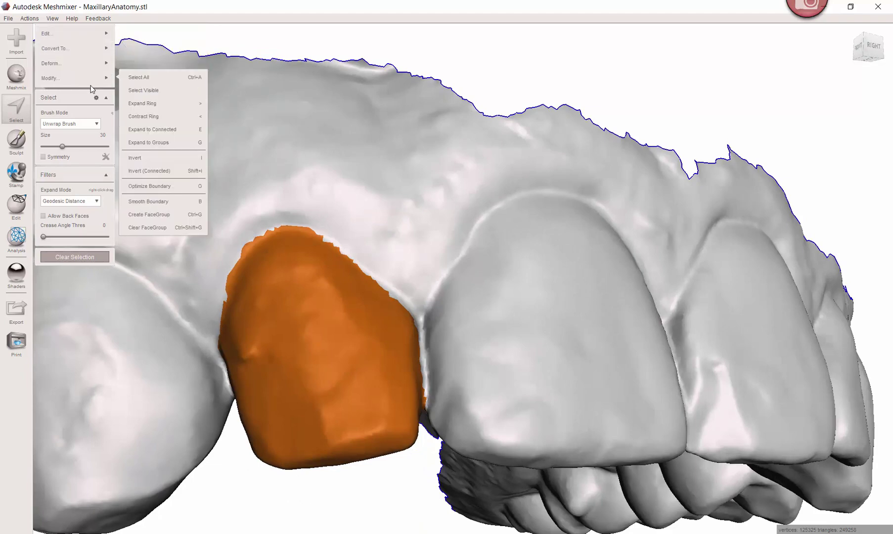
click(163, 205)
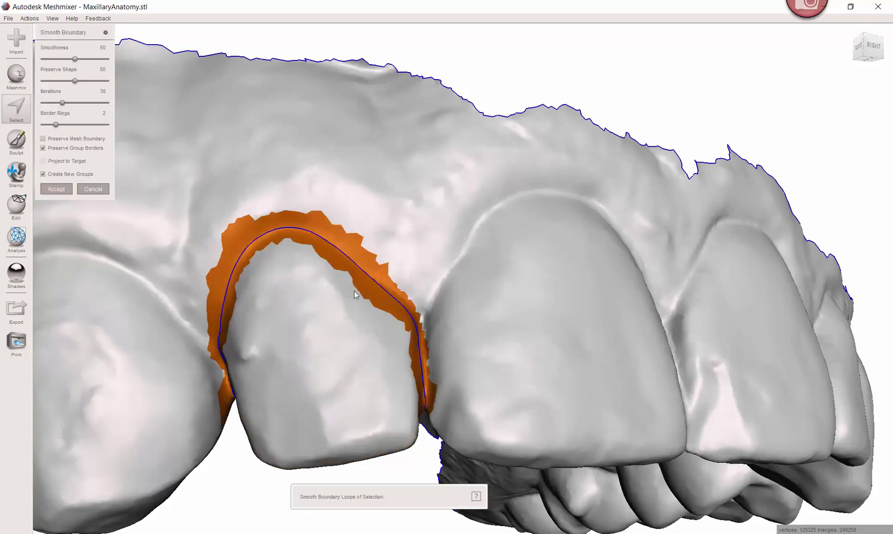
right_drag(354, 292, 383, 304)
scroll(356, 301, down, 2)
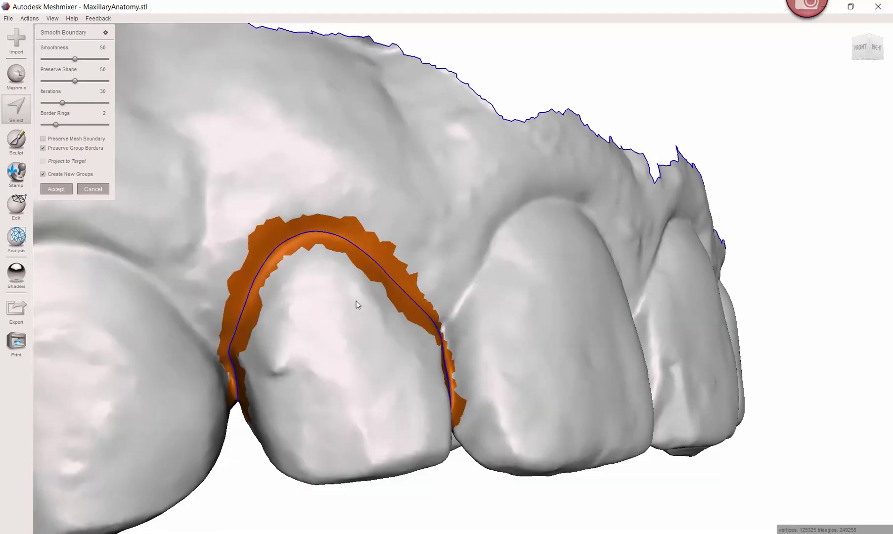
scroll(357, 300, up, 8)
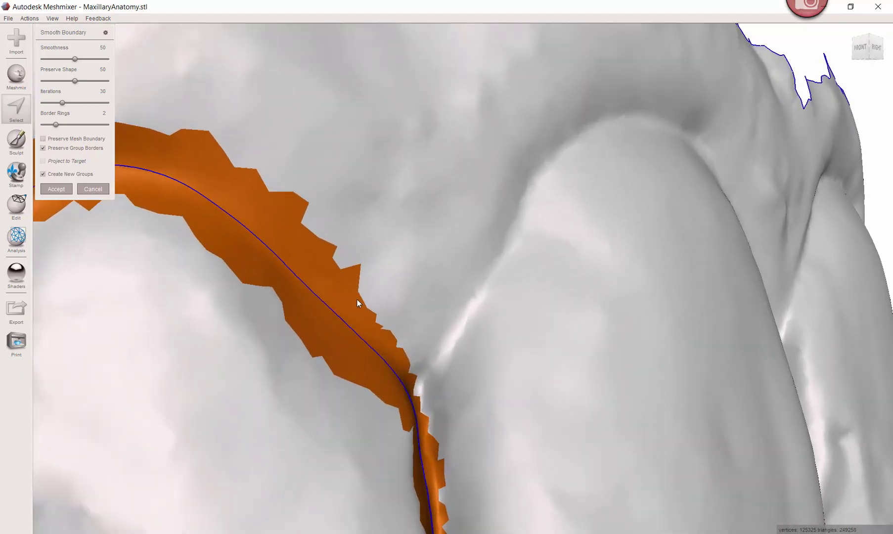
Inspect the smoothed border in wireframe around the tooth and accept it.
key(w)
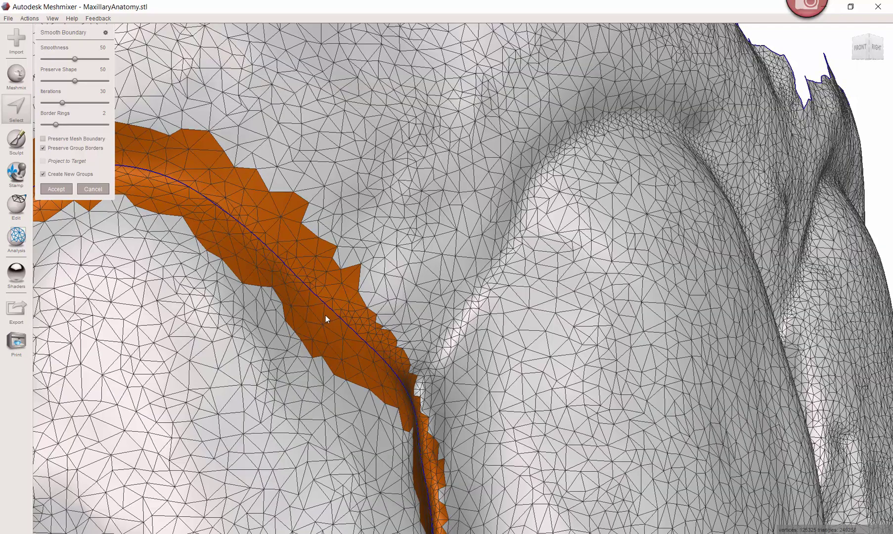
right_drag(325, 315, 252, 266)
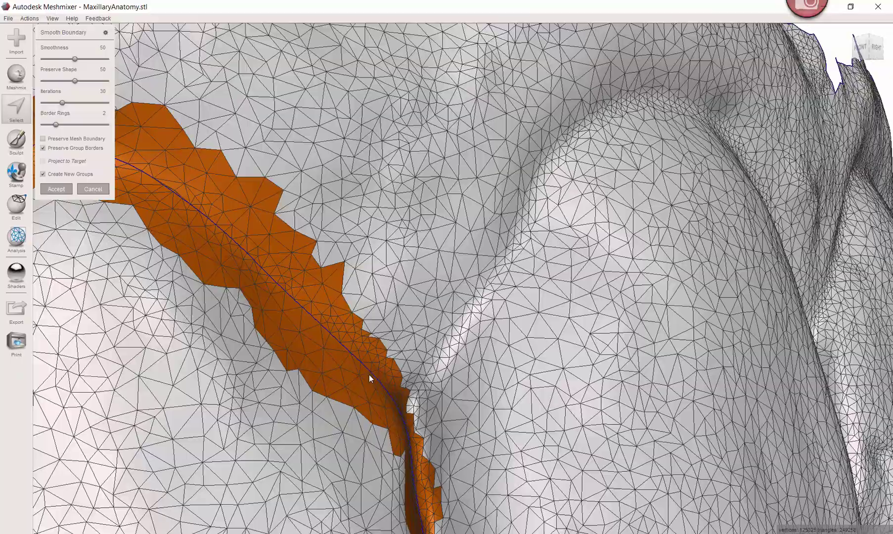
scroll(363, 369, down, 5)
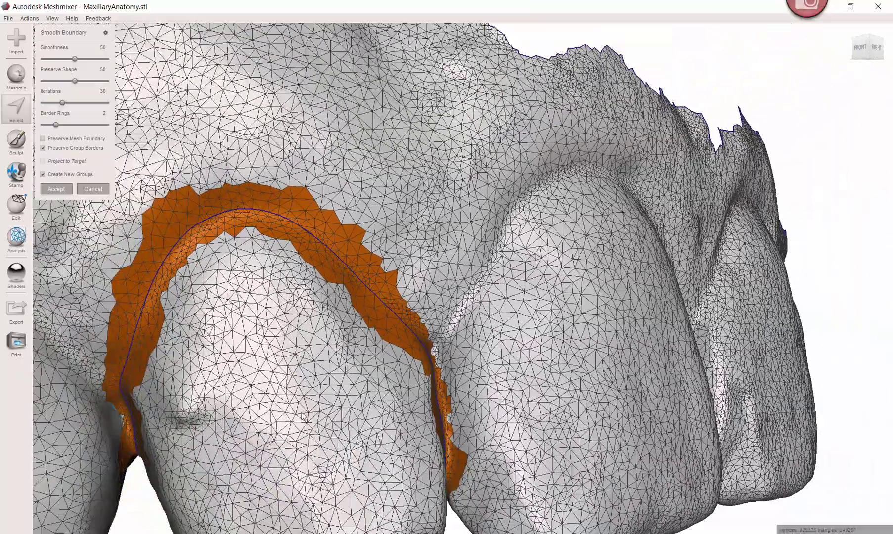
right_drag(303, 415, 293, 298)
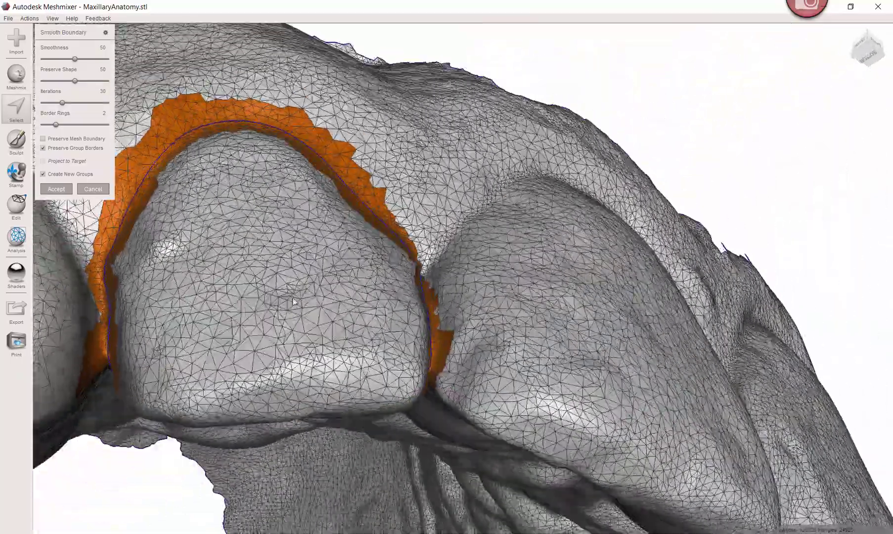
key(w)
mouse_move(300, 236)
right_down()
mouse_move(319, 274)
mouse_move(366, 192)
mouse_move(271, 253)
mouse_move(338, 295)
mouse_move(393, 313)
mouse_move(436, 173)
mouse_move(608, 211)
mouse_move(680, 257)
mouse_move(634, 228)
mouse_move(512, 216)
mouse_move(381, 248)
mouse_move(355, 293)
mouse_move(335, 295)
mouse_move(329, 316)
right_up()
key(Return)
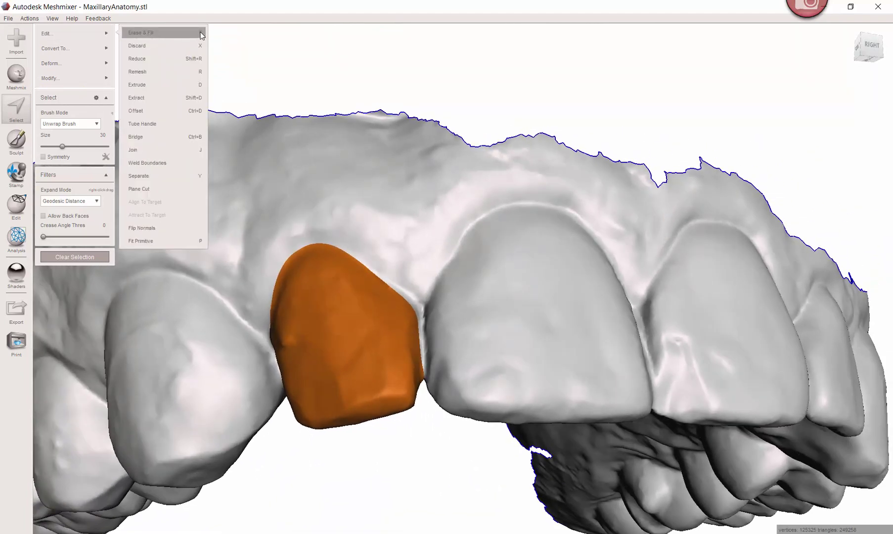
Erase & Fill the selected incisor crown, accept the fill, and clear the selection.
click(200, 36)
mouse_move(395, 333)
right_down()
mouse_move(462, 355)
mouse_move(482, 408)
mouse_move(431, 425)
mouse_move(409, 292)
right_up()
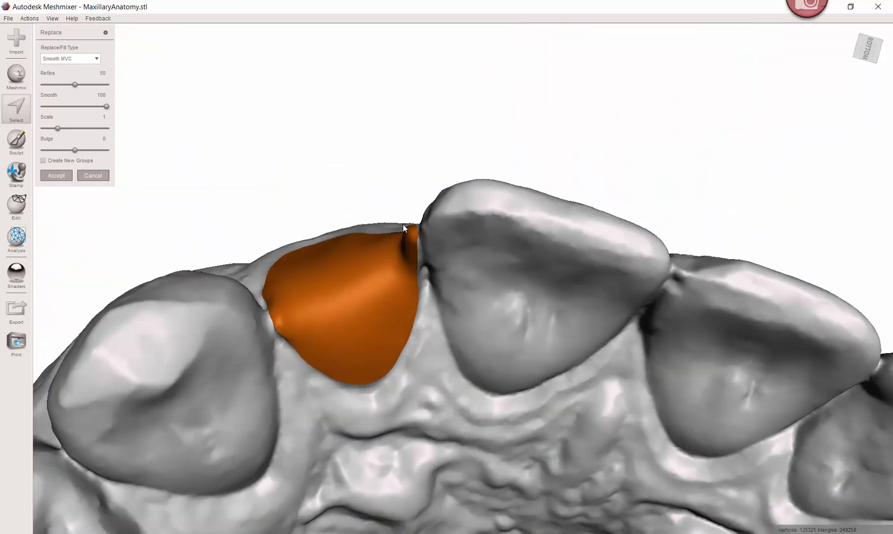
right_drag(403, 224, 427, 296)
click(56, 176)
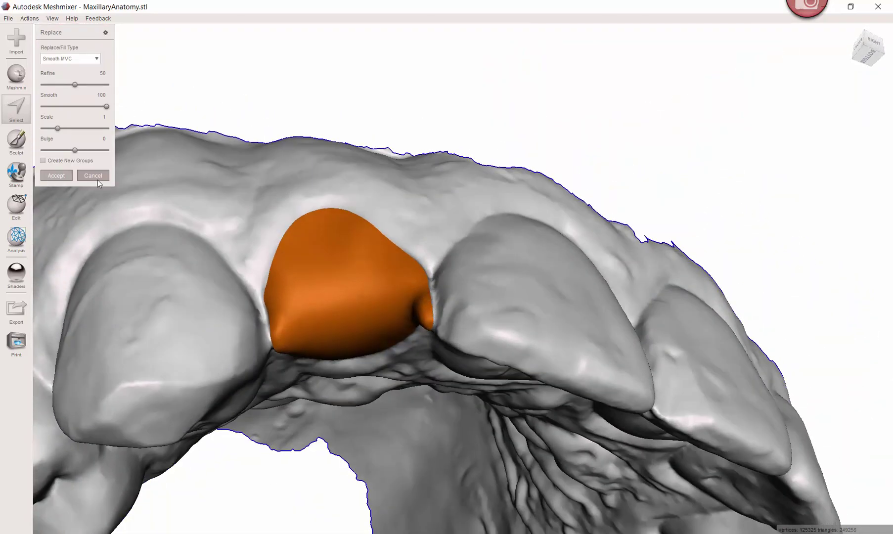
right_drag(406, 200, 403, 235)
key(Escape)
right_drag(478, 279, 365, 331)
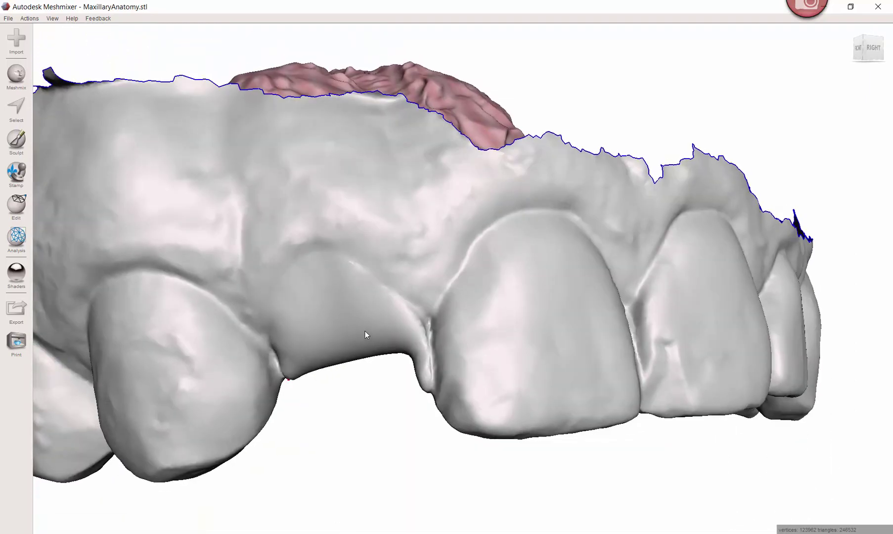
Select the filled gum patch and start a Smooth MVC replace, trying scale and bulge values.
key(s)
double_click(365, 329)
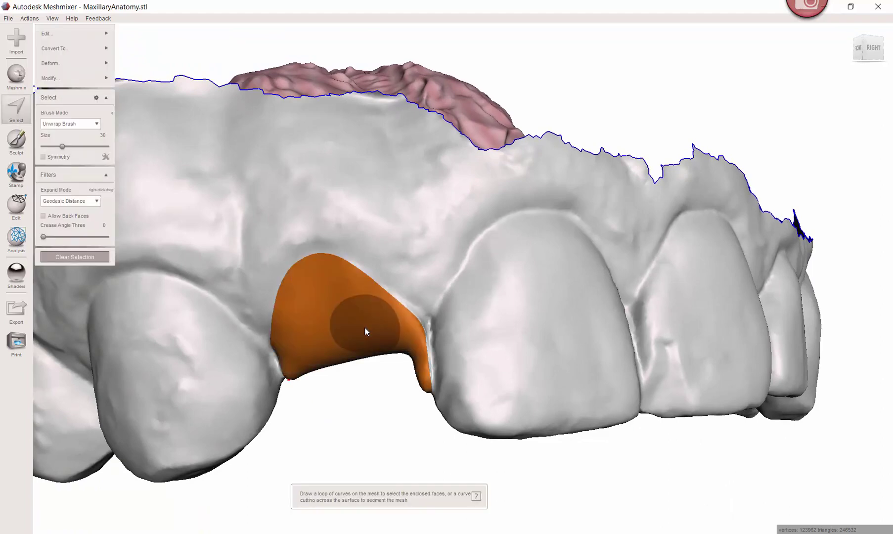
key(f)
right_drag(364, 328, 56, 117)
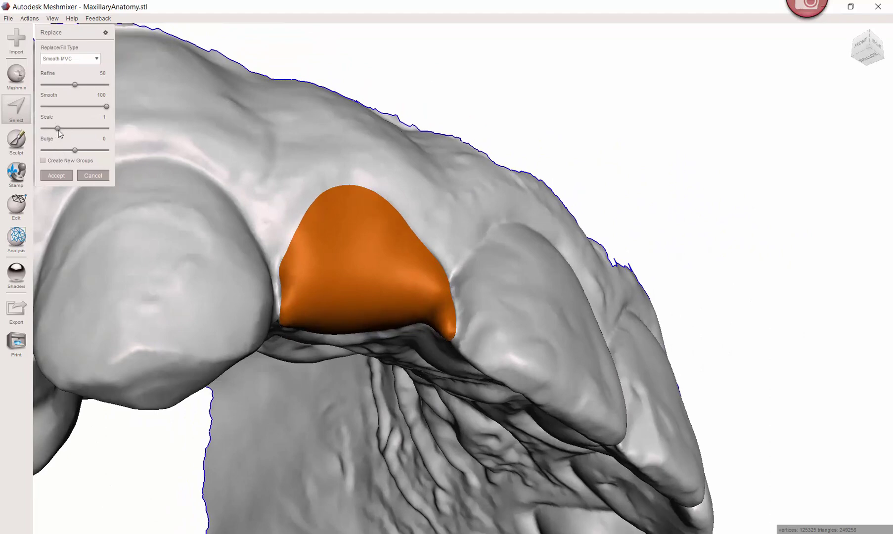
drag(59, 129, 49, 130)
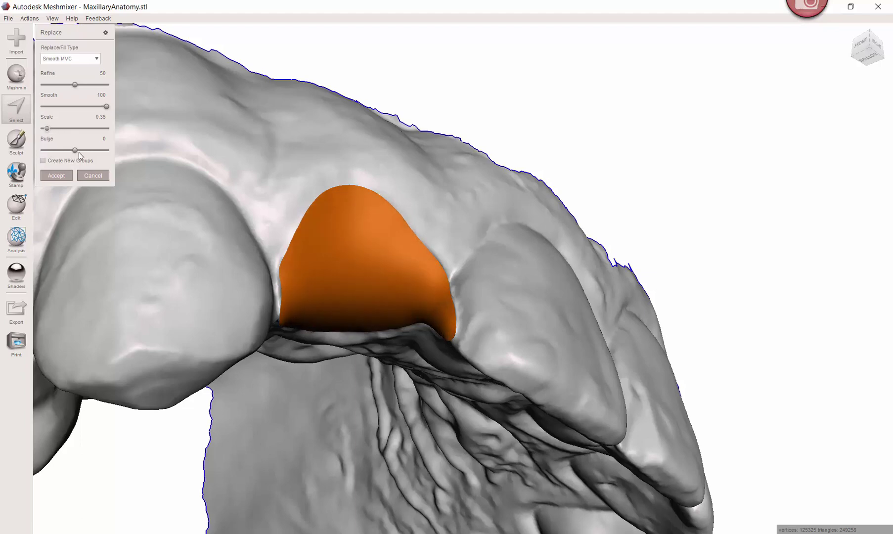
drag(73, 149, 47, 146)
right_drag(134, 132, 153, 127)
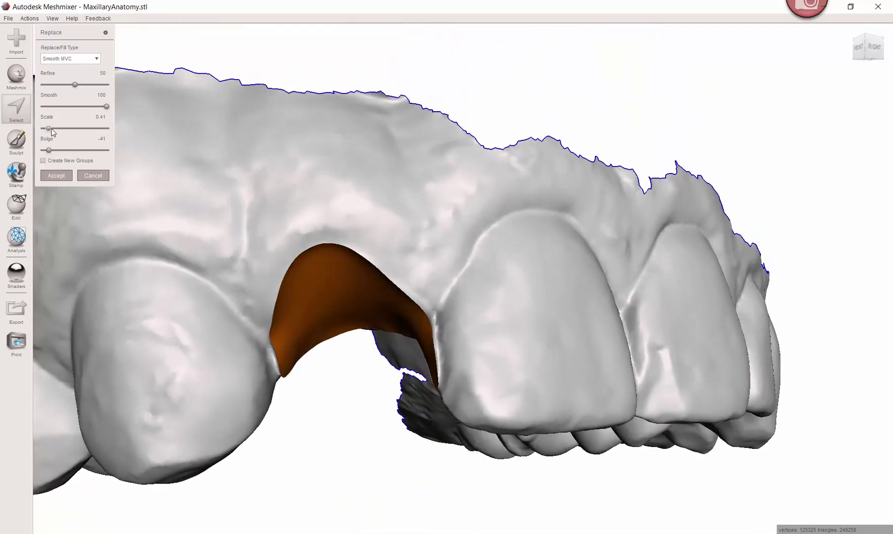
drag(52, 130, 87, 130)
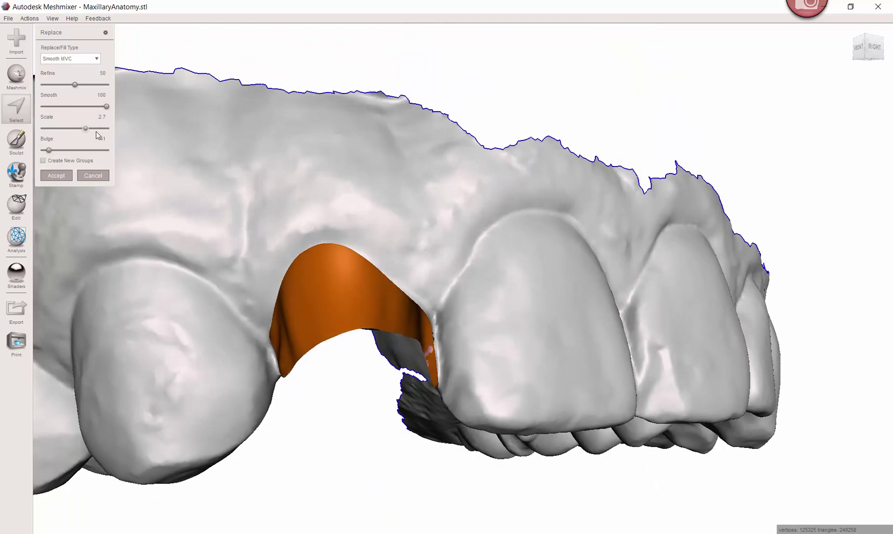
Settle on Scale 1.17 and Bulge -32 for an inward ovate hollow and accept.
right_drag(350, 172, 267, 252)
right_drag(513, 187, 351, 182)
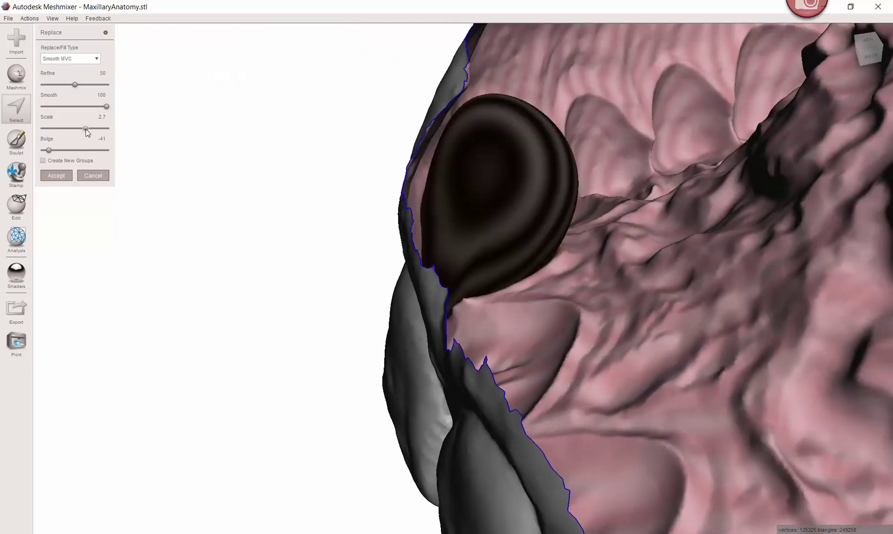
drag(85, 129, 61, 128)
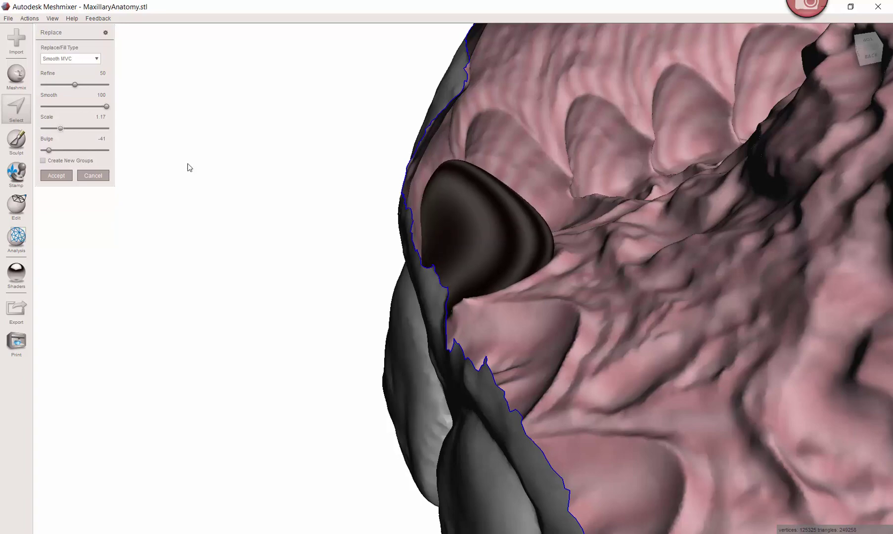
right_drag(187, 167, 79, 142)
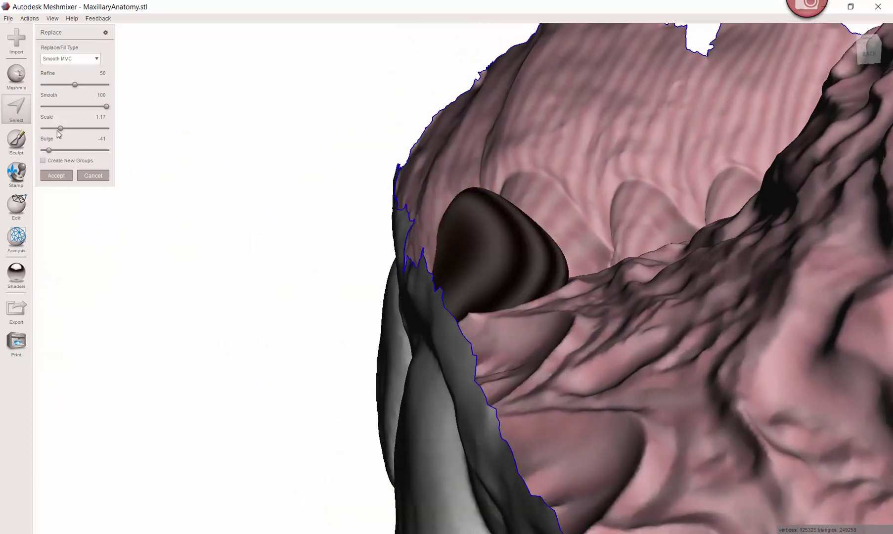
drag(49, 153, 55, 155)
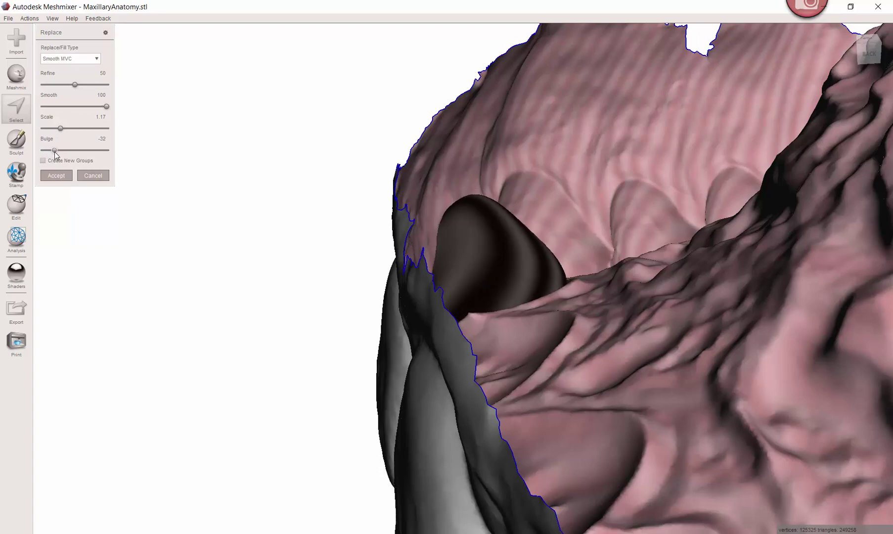
right_drag(196, 266, 97, 116)
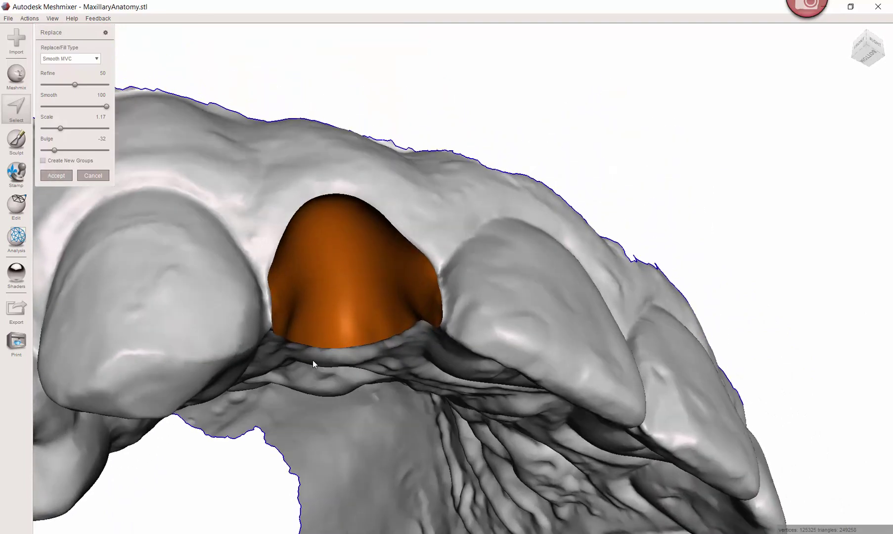
right_drag(313, 360, 368, 349)
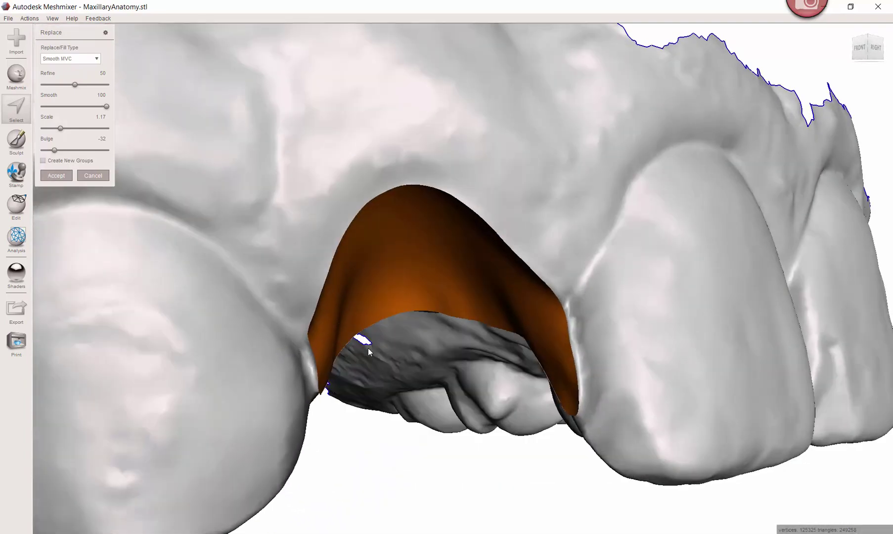
click(69, 177)
Set up the RobustSmooth sculpt brush with size reduced to 20.
mouse_move(404, 371)
right_down()
mouse_move(399, 293)
mouse_move(370, 258)
mouse_move(351, 274)
mouse_move(458, 359)
mouse_move(363, 325)
mouse_move(244, 252)
right_up()
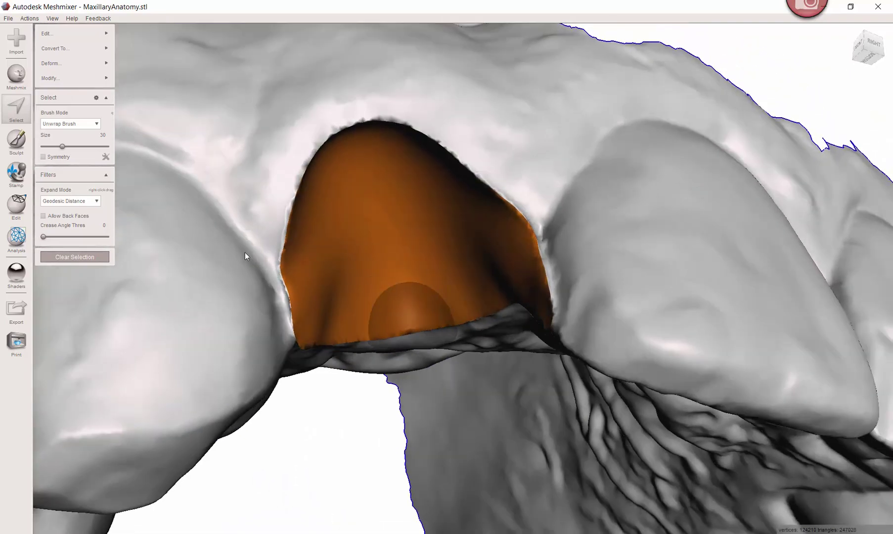
mouse_move(290, 184)
right_down()
mouse_move(244, 190)
mouse_move(267, 193)
right_up()
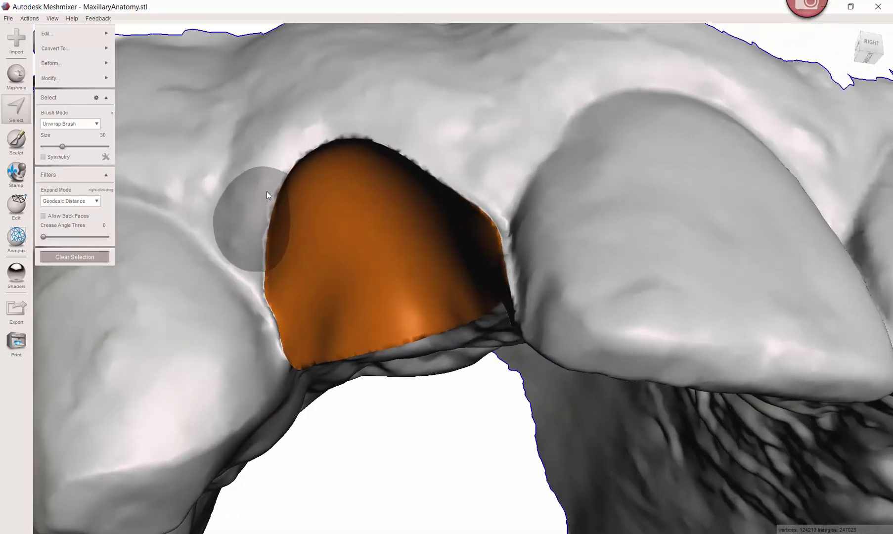
click(20, 141)
mouse_move(48, 56)
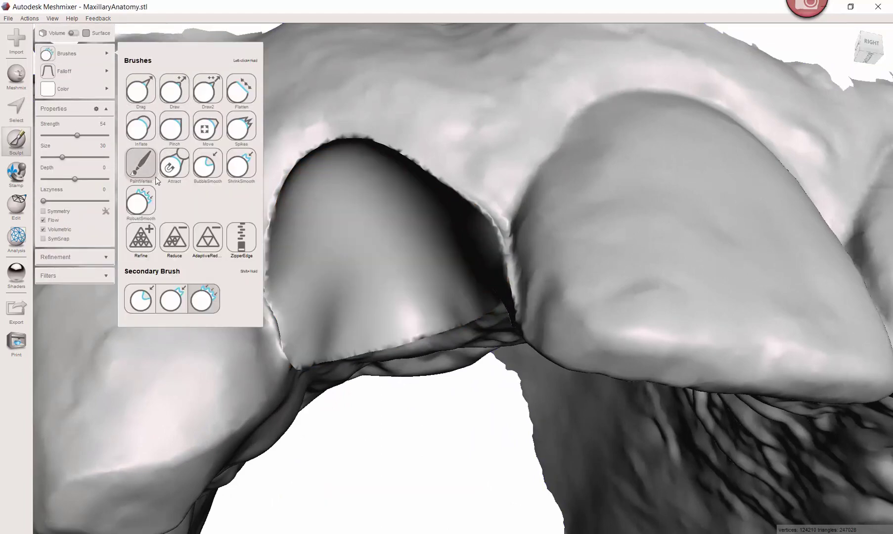
click(139, 207)
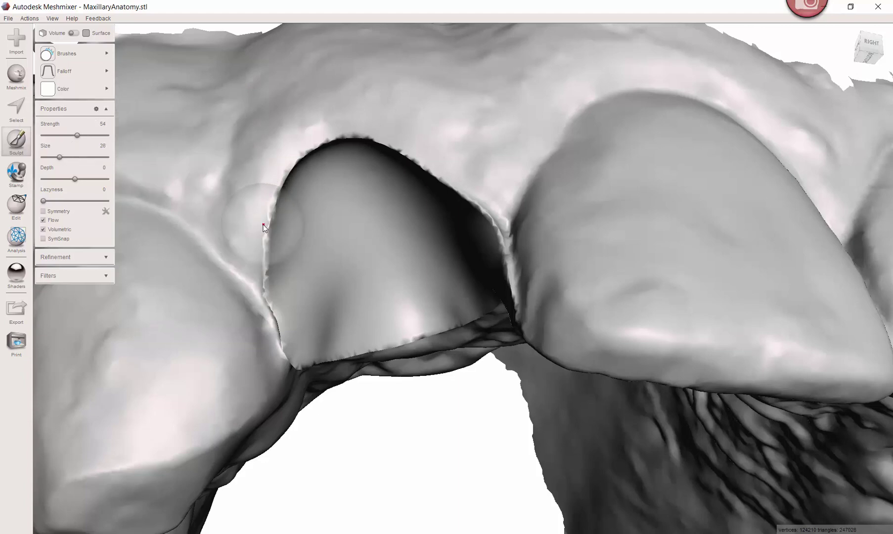
drag(61, 157, 59, 157)
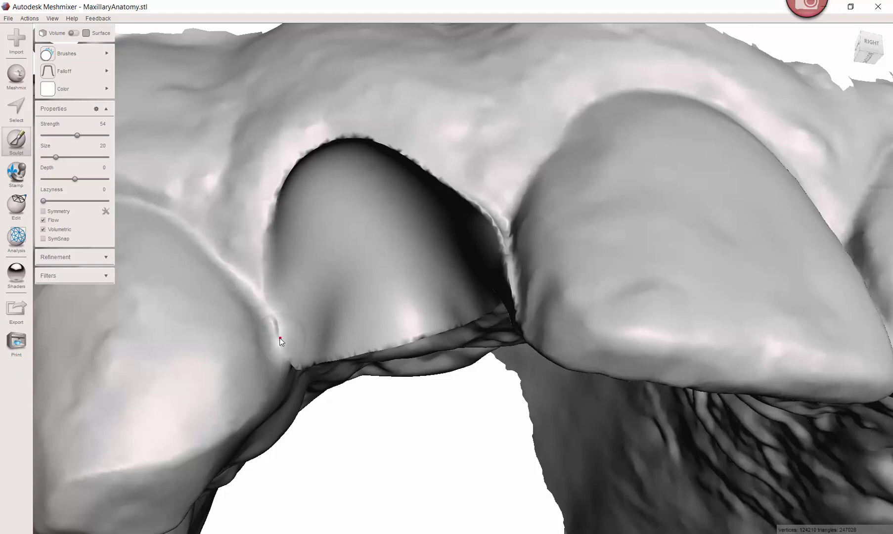
Smooth the hollow's left notch, upper rim, ridge spike and sharp left ridge, then exit sculpting.
mouse_move(292, 358)
mouse_down()
mouse_move(274, 321)
mouse_move(265, 226)
mouse_up()
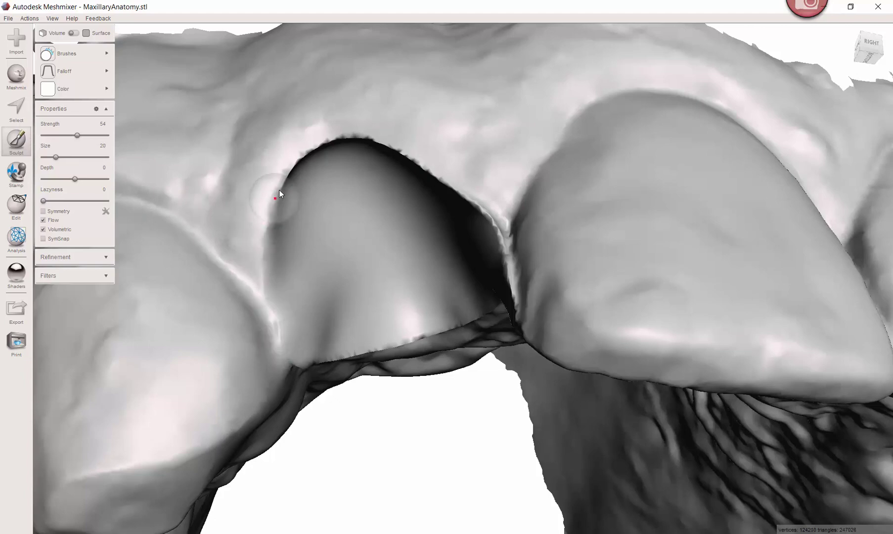
drag(324, 140, 386, 148)
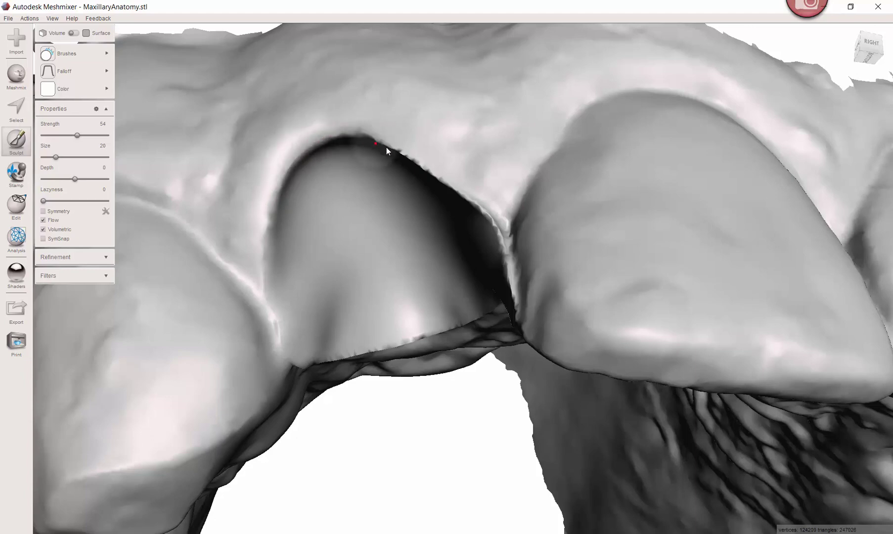
right_drag(486, 219, 622, 274)
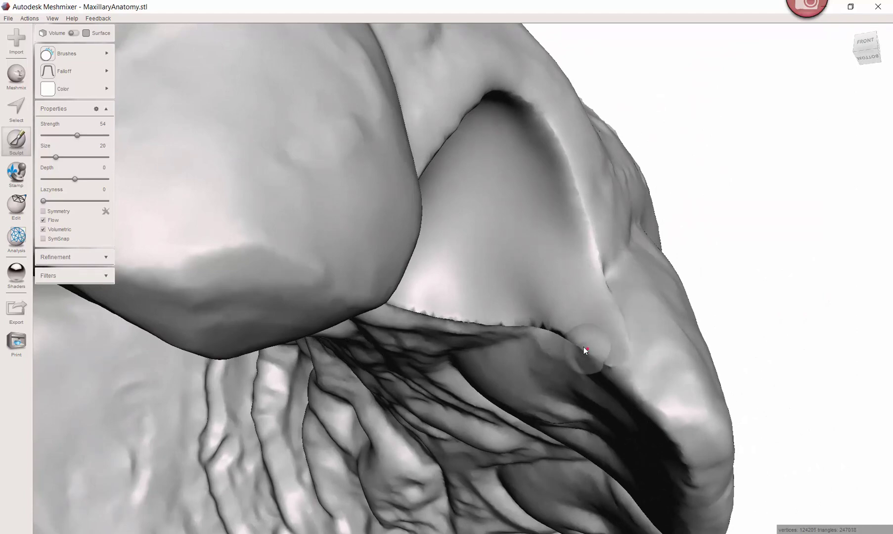
right_drag(581, 326, 570, 339)
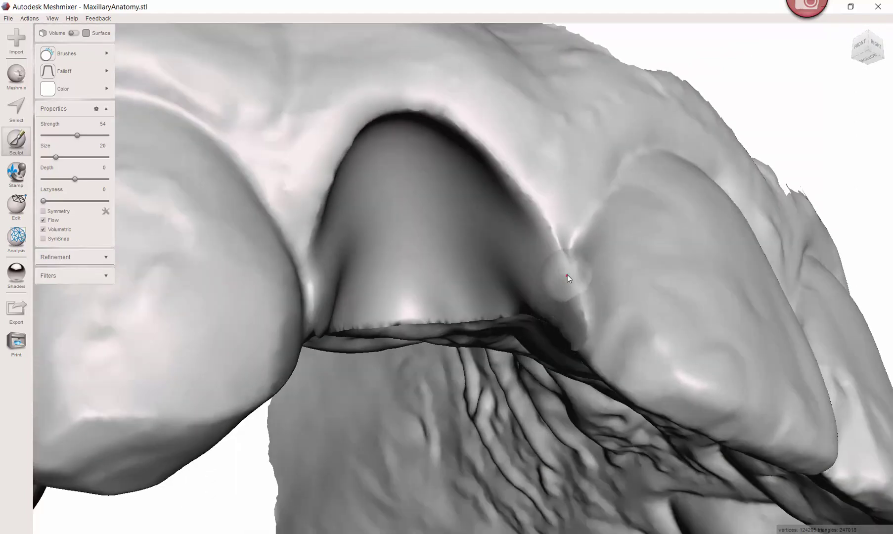
right_drag(587, 301, 595, 159)
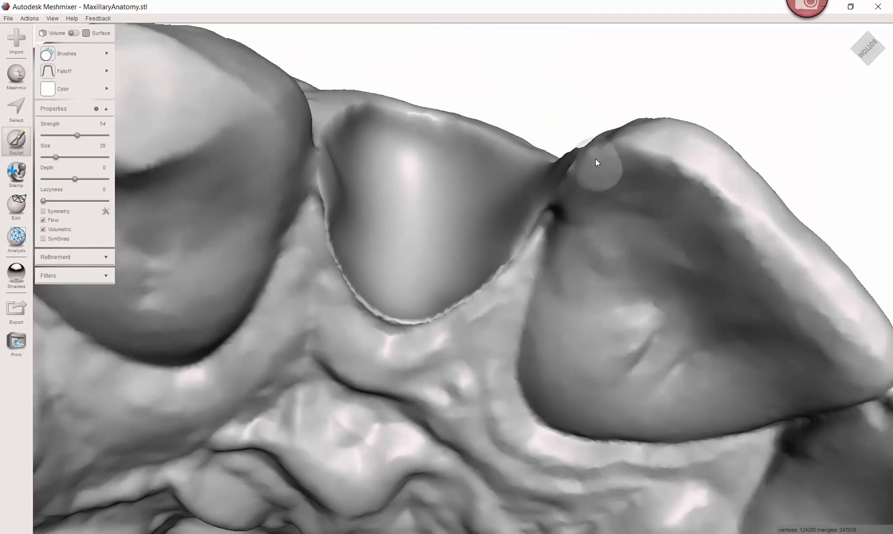
drag(545, 203, 533, 220)
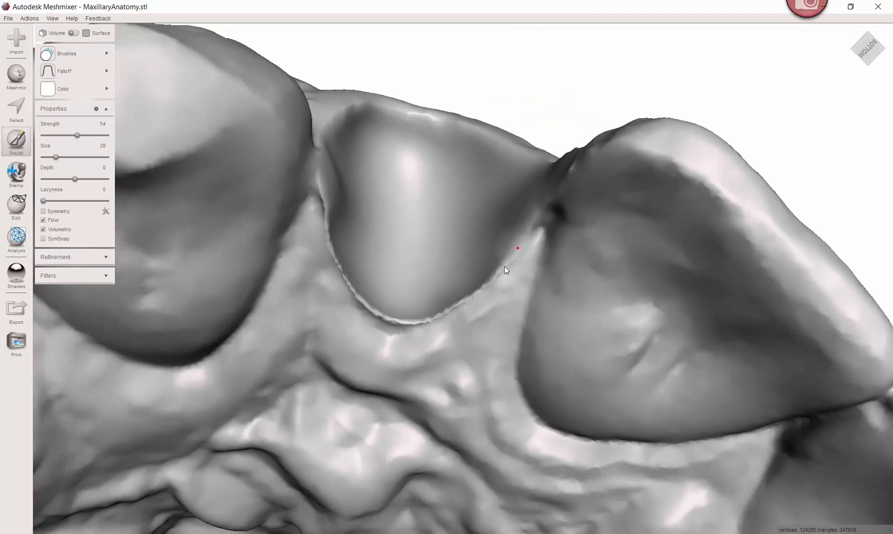
mouse_move(397, 326)
mouse_down()
mouse_move(356, 303)
mouse_move(326, 224)
mouse_up()
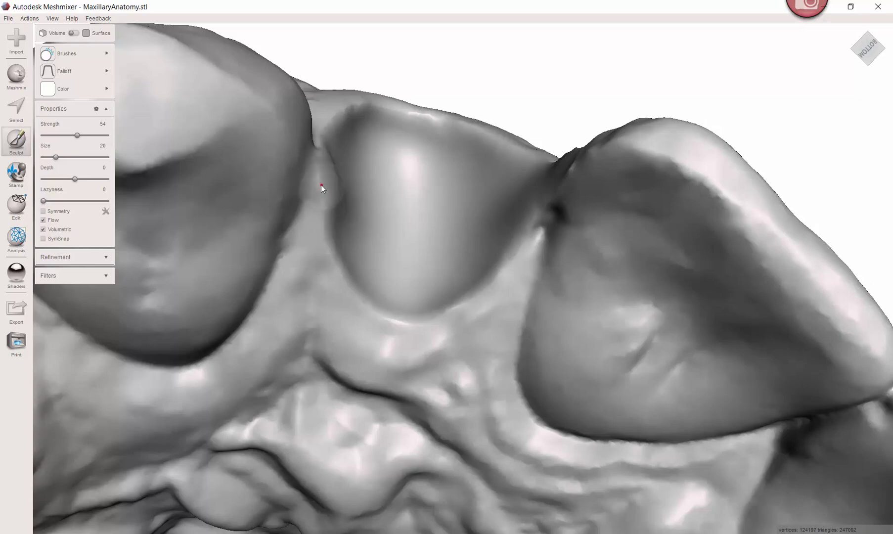
right_drag(322, 185, 412, 297)
scroll(411, 295, down, 5)
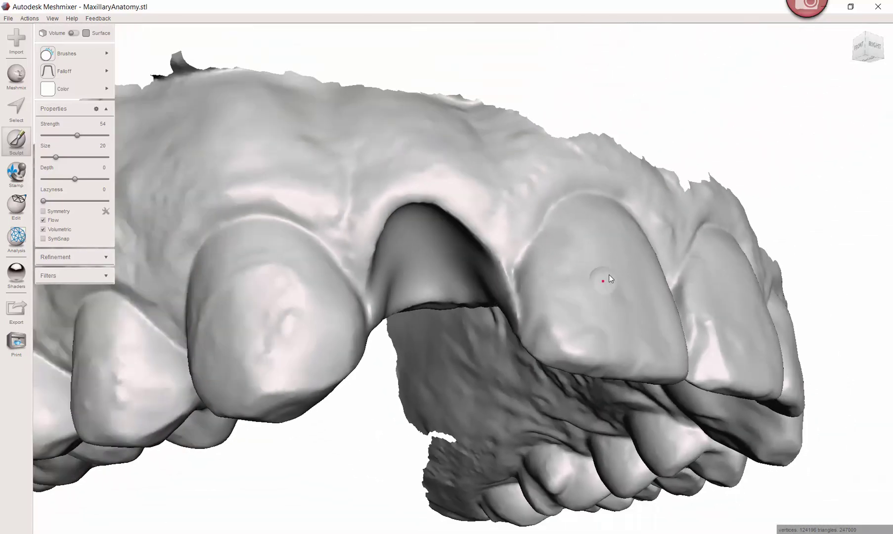
right_drag(598, 277, 654, 293)
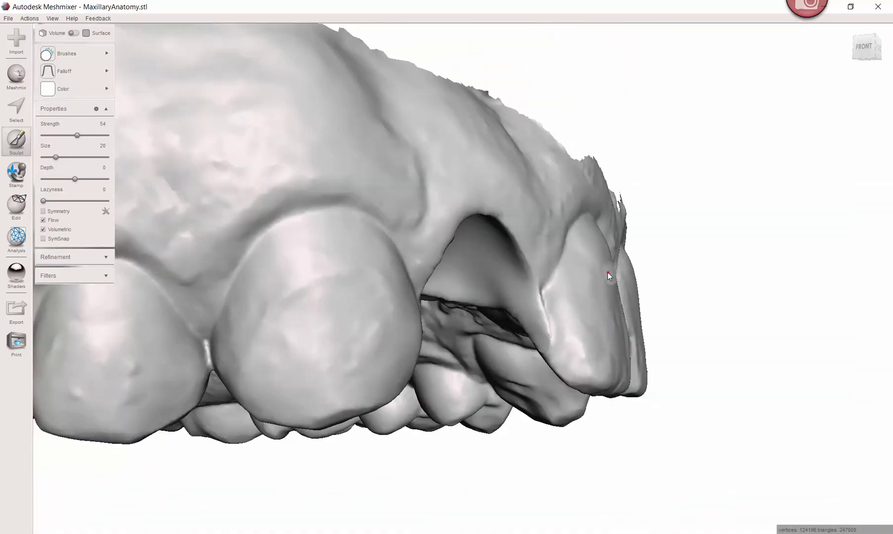
key(Escape)
Run the Analysis Inspector on the scan after viewing the pontic site from below.
right_drag(53, 107, 414, 194)
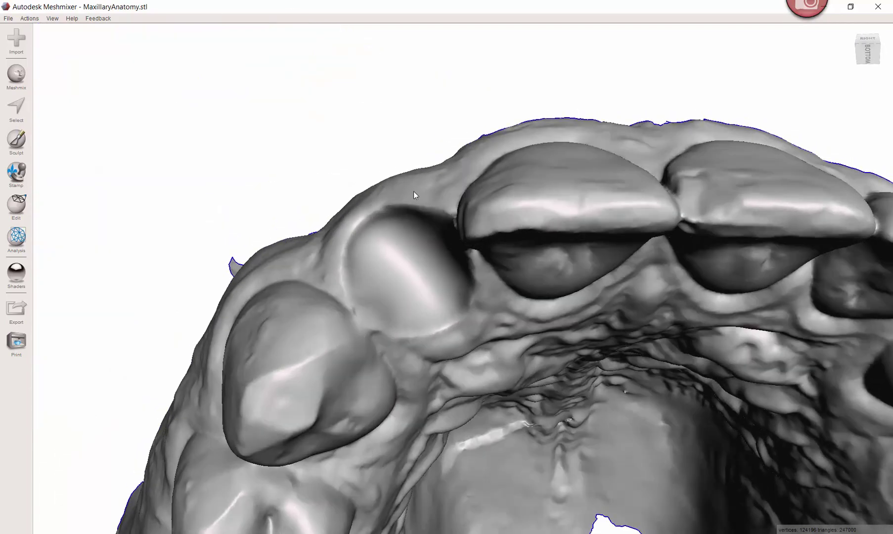
right_drag(520, 280, 356, 299)
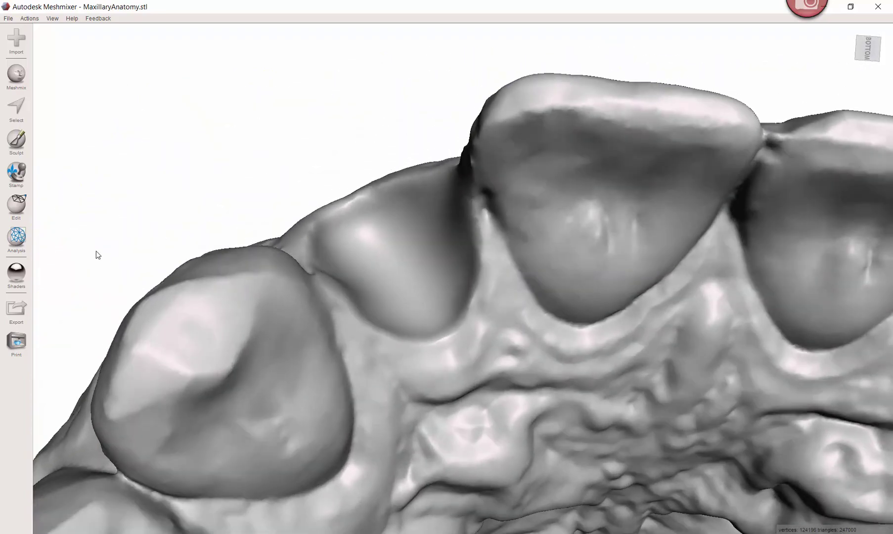
click(17, 240)
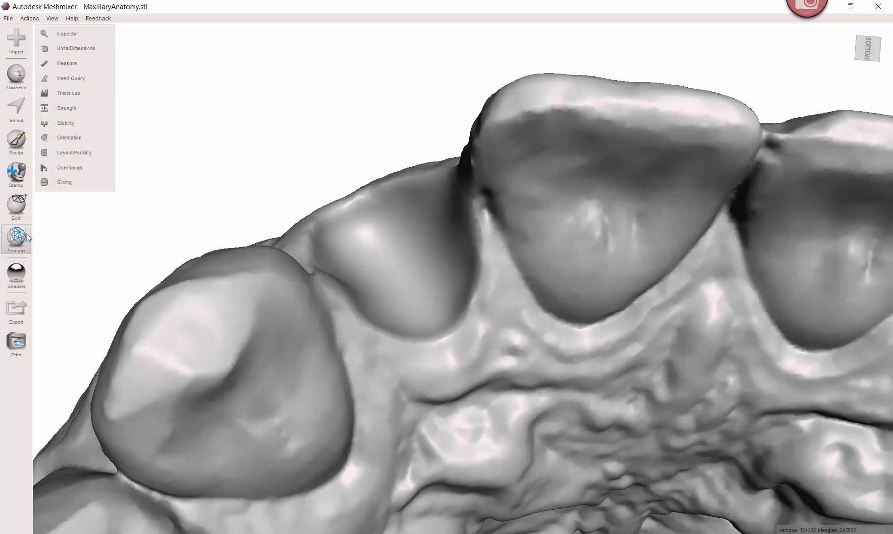
click(69, 33)
scroll(362, 144, down, 5)
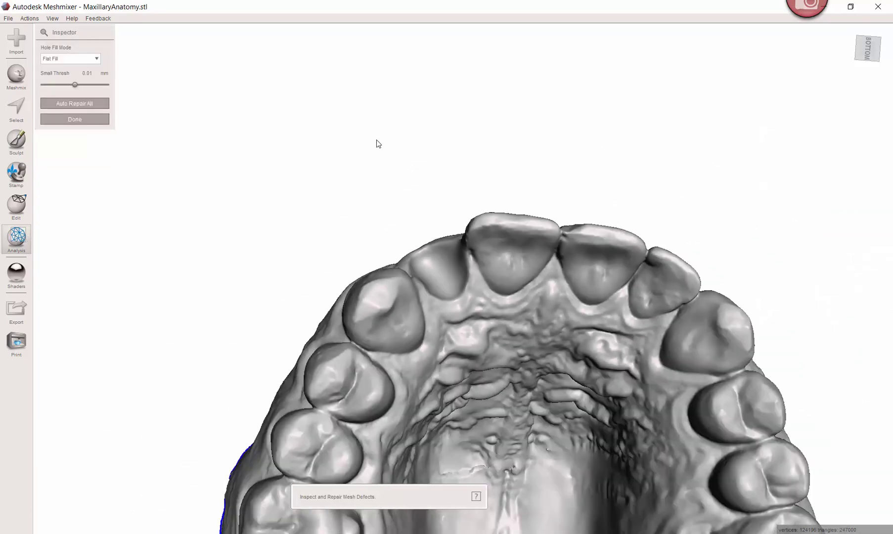
Review the flagged areas from several angles and close the Inspector with Done.
right_drag(376, 144, 504, 225)
right_drag(176, 223, 315, 191)
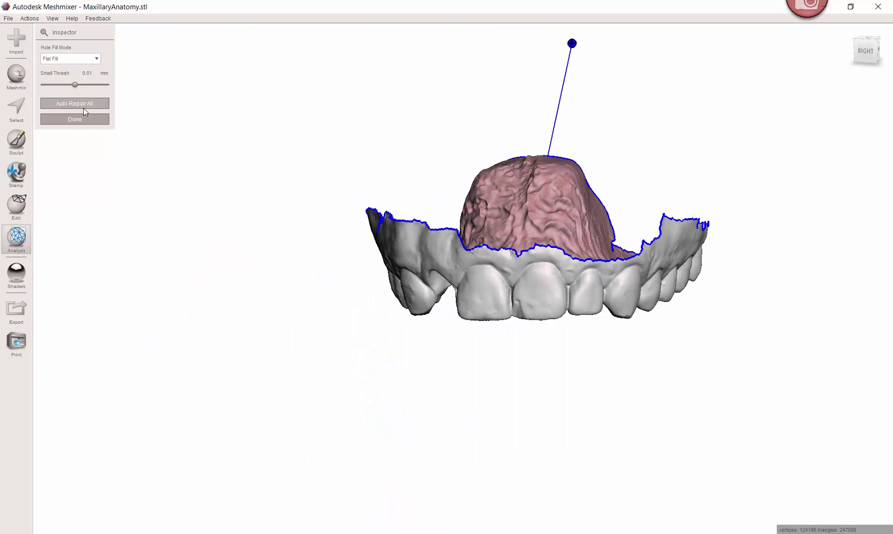
mouse_move(445, 144)
right_down()
mouse_move(538, 92)
mouse_move(502, 224)
mouse_move(625, 156)
right_up()
right_drag(415, 157, 484, 300)
click(93, 119)
scroll(479, 231, up, 3)
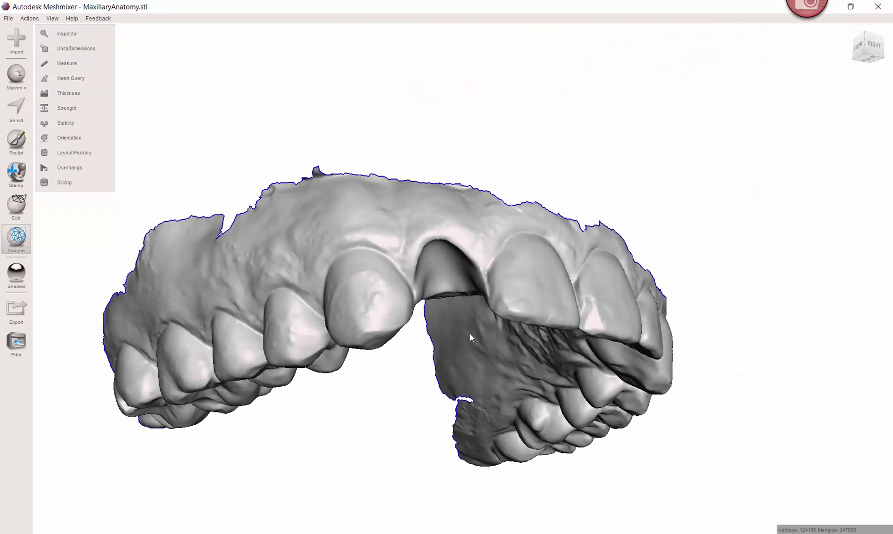
mouse_move(470, 335)
right_down()
mouse_move(488, 290)
mouse_move(447, 305)
mouse_move(428, 337)
mouse_move(515, 302)
mouse_move(499, 297)
mouse_move(430, 330)
mouse_move(488, 326)
mouse_move(476, 322)
right_up()
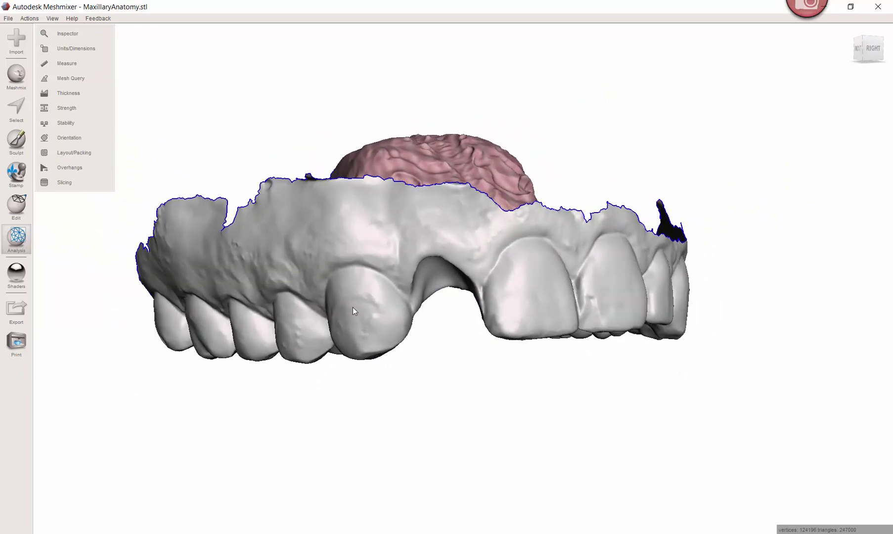